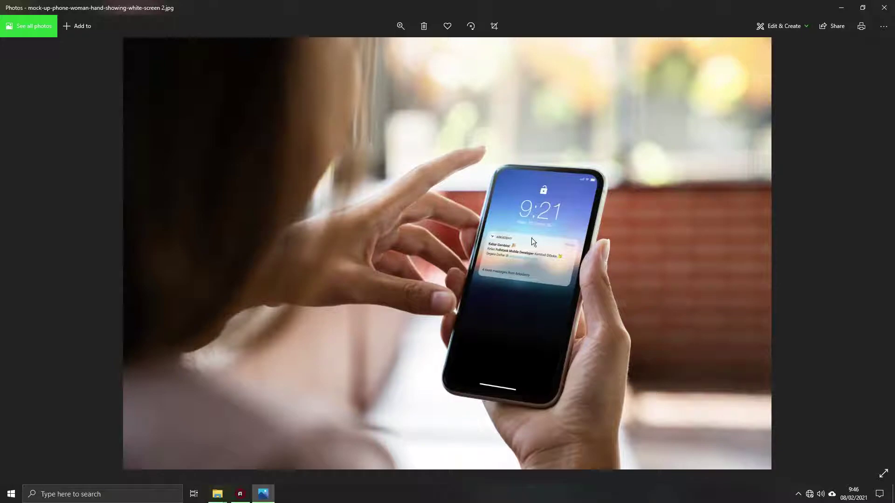
- Zoom in and out on the mock-up's lock-screen notification in Photos, then return to the Freepik page
{"action": "scroll", "coordinate": [528, 239], "scroll_direction": "up", "scroll_amount": 2}
{"action": "scroll", "coordinate": [386, 167], "scroll_direction": "up", "scroll_amount": 2}
{"action": "scroll", "coordinate": [385, 167], "scroll_direction": "down", "scroll_amount": 3}
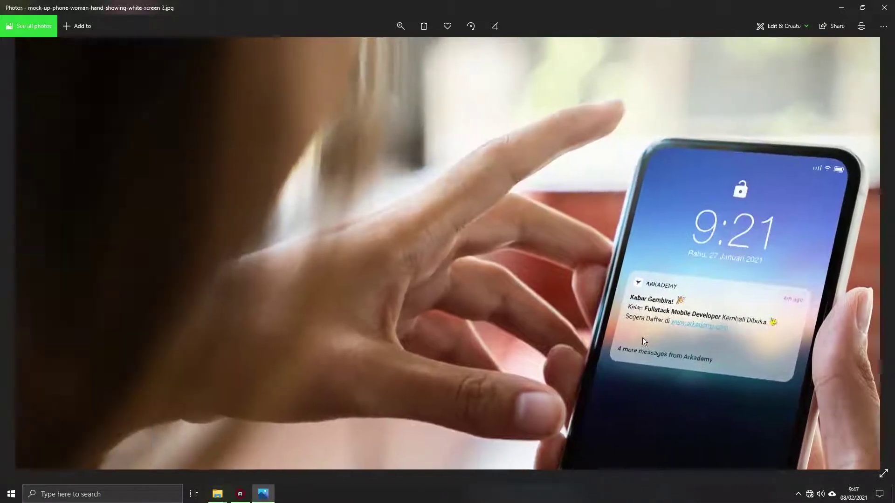
{"action": "scroll", "coordinate": [477, 241], "scroll_direction": "down", "scroll_amount": 1}
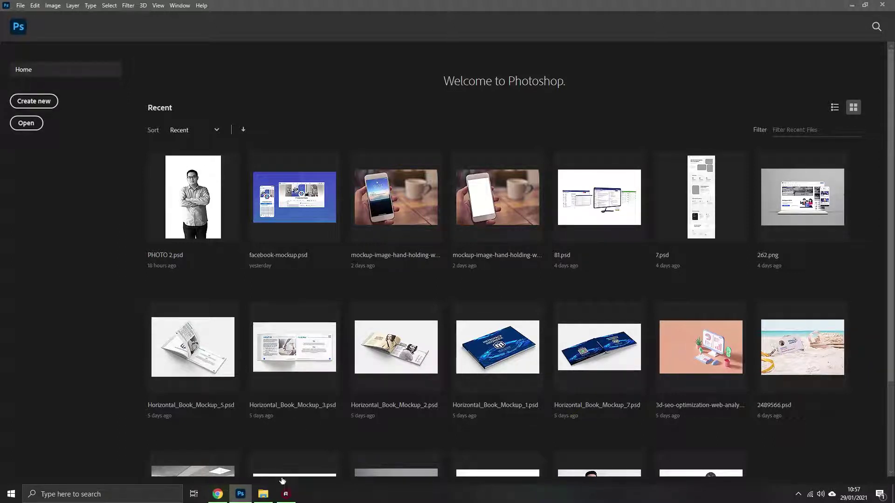
{"action": "left_click", "coordinate": [218, 493]}
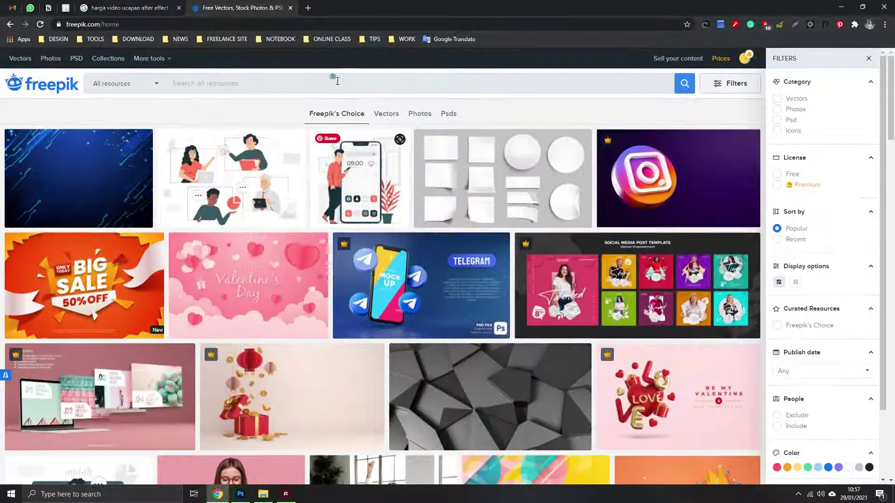
- Search Freepik for 'iphone mockup hand' and limit the results to Photos
{"action": "type", "text": "iphone mockup hand"}
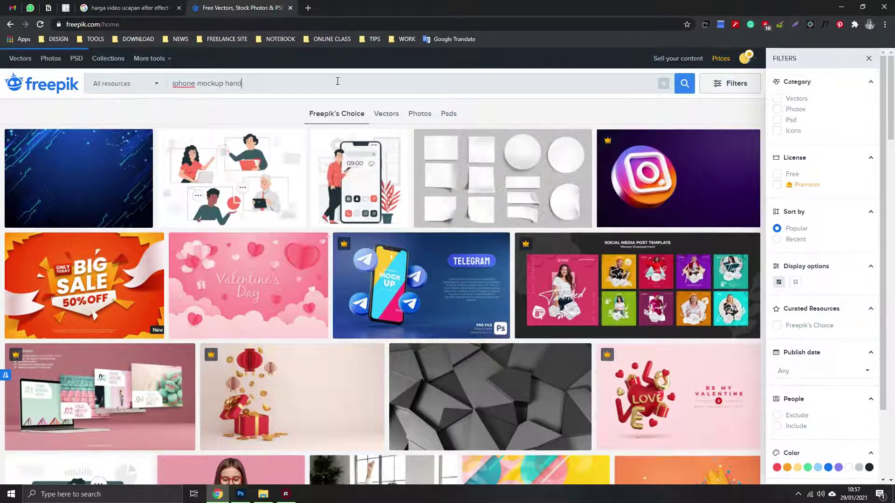
{"action": "key", "text": "Return"}
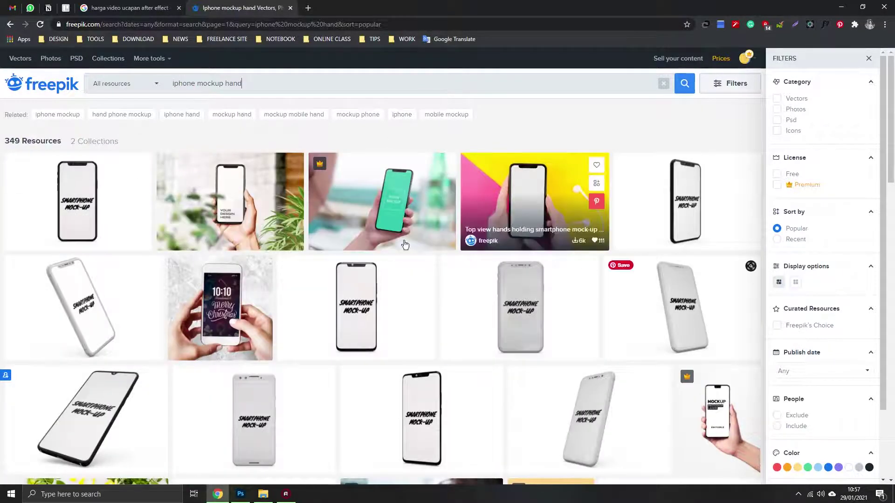
{"action": "mouse_move", "coordinate": [685, 201]}
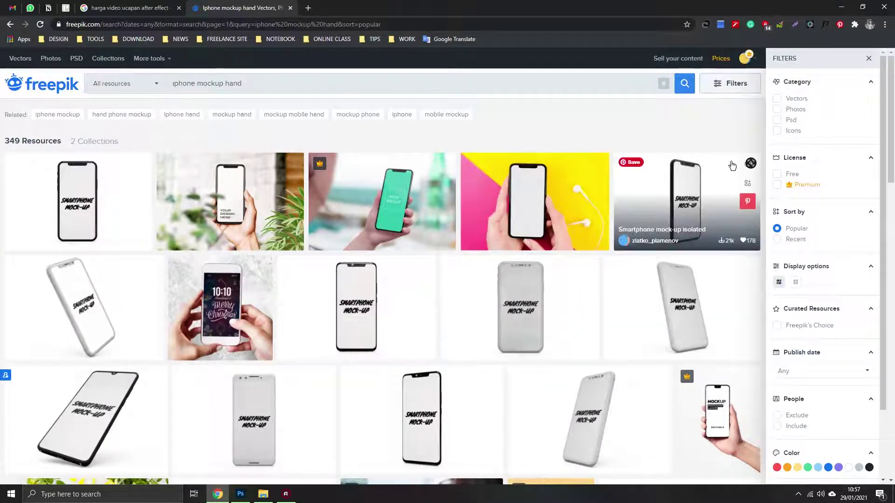
{"action": "left_click", "coordinate": [776, 109]}
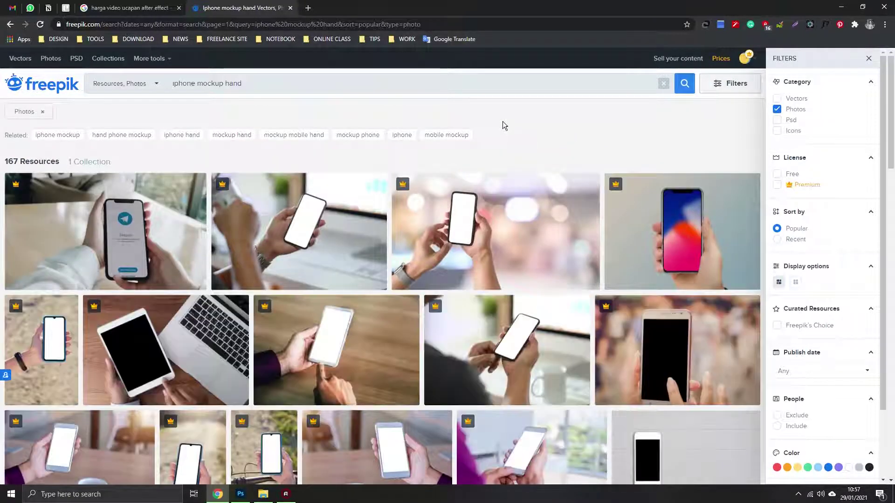
- Browse the photo results and open the woman holding a white-screen phone photo
{"action": "scroll", "coordinate": [503, 122], "scroll_direction": "down", "scroll_amount": 1}
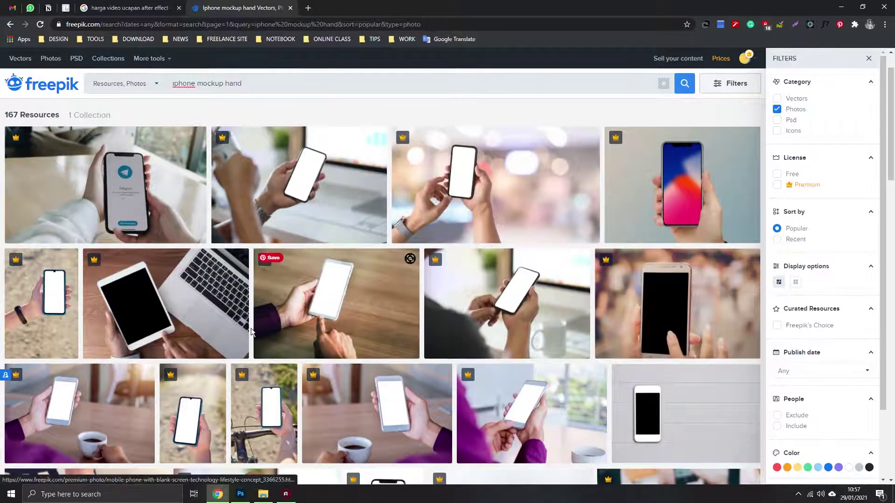
{"action": "scroll", "coordinate": [419, 320], "scroll_direction": "down", "scroll_amount": 1}
{"action": "scroll", "coordinate": [420, 320], "scroll_direction": "down", "scroll_amount": 1}
{"action": "scroll", "coordinate": [373, 326], "scroll_direction": "down", "scroll_amount": 2}
{"action": "scroll", "coordinate": [338, 332], "scroll_direction": "down", "scroll_amount": 1}
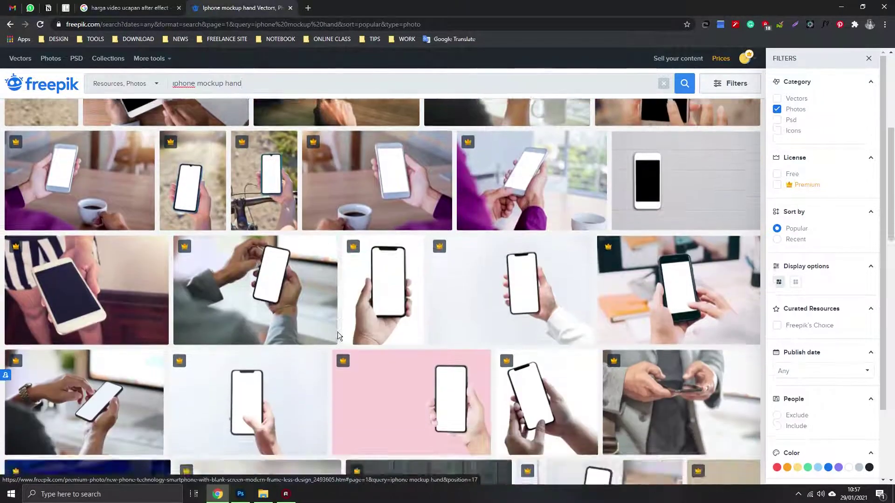
{"action": "scroll", "coordinate": [337, 332], "scroll_direction": "up", "scroll_amount": 5}
{"action": "scroll", "coordinate": [338, 332], "scroll_direction": "up", "scroll_amount": 1}
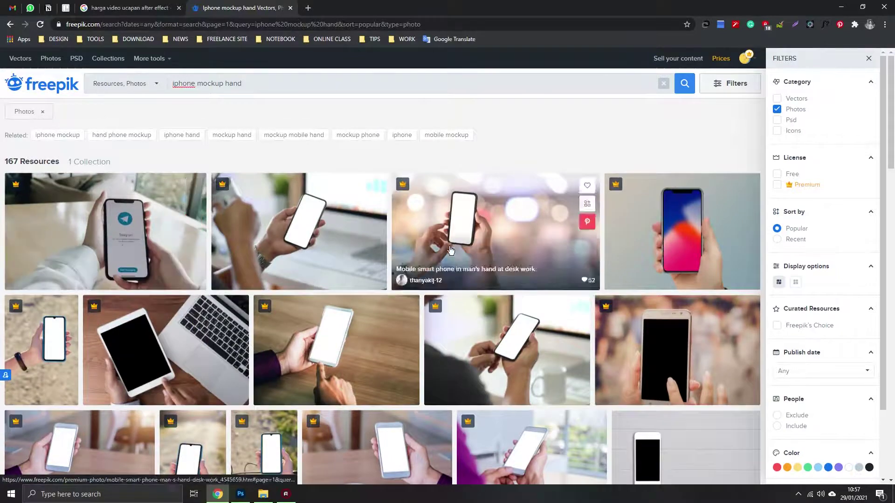
{"action": "scroll", "coordinate": [448, 263], "scroll_direction": "down", "scroll_amount": 4}
{"action": "scroll", "coordinate": [448, 263], "scroll_direction": "down", "scroll_amount": 4}
{"action": "scroll", "coordinate": [475, 279], "scroll_direction": "down", "scroll_amount": 3}
{"action": "scroll", "coordinate": [606, 228], "scroll_direction": "down", "scroll_amount": 2}
{"action": "scroll", "coordinate": [606, 228], "scroll_direction": "down", "scroll_amount": 2}
{"action": "scroll", "coordinate": [420, 298], "scroll_direction": "down", "scroll_amount": 2}
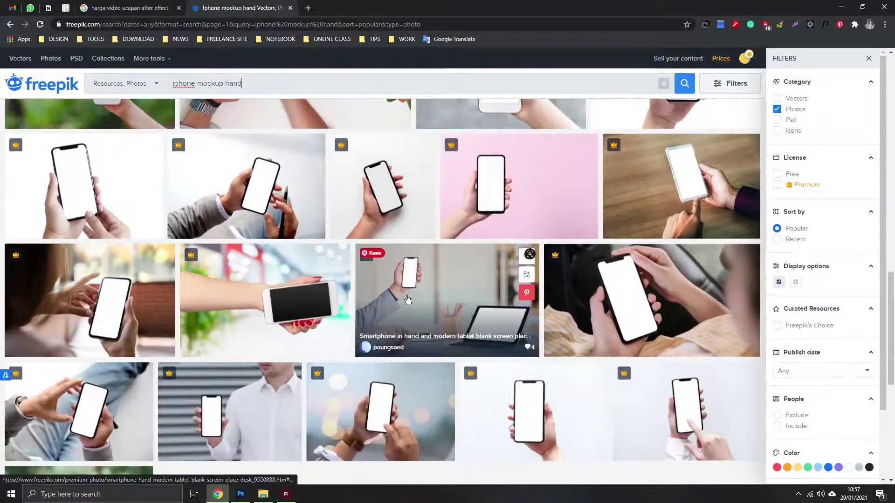
{"action": "scroll", "coordinate": [247, 359], "scroll_direction": "down", "scroll_amount": 2}
{"action": "scroll", "coordinate": [435, 326], "scroll_direction": "down", "scroll_amount": 2}
{"action": "scroll", "coordinate": [466, 303], "scroll_direction": "up", "scroll_amount": 4}
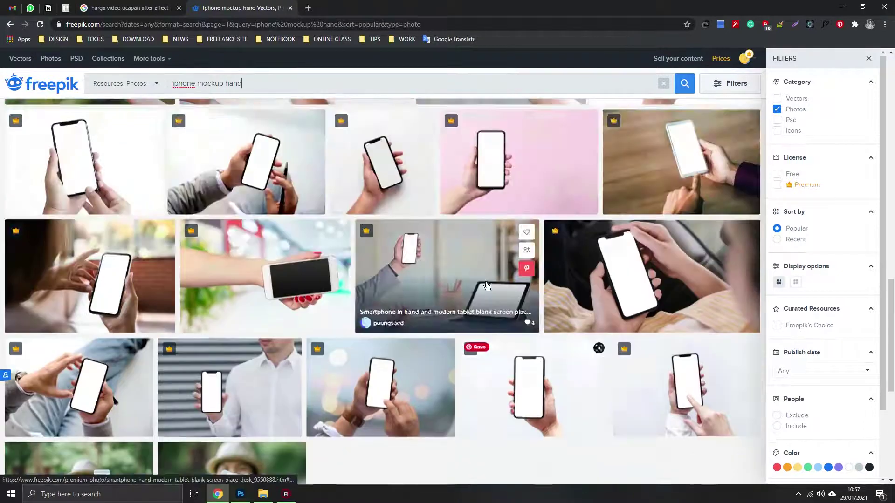
{"action": "scroll", "coordinate": [475, 293], "scroll_direction": "up", "scroll_amount": 2}
{"action": "scroll", "coordinate": [471, 296], "scroll_direction": "up", "scroll_amount": 2}
{"action": "scroll", "coordinate": [447, 303], "scroll_direction": "up", "scroll_amount": 2}
{"action": "scroll", "coordinate": [429, 310], "scroll_direction": "up", "scroll_amount": 2}
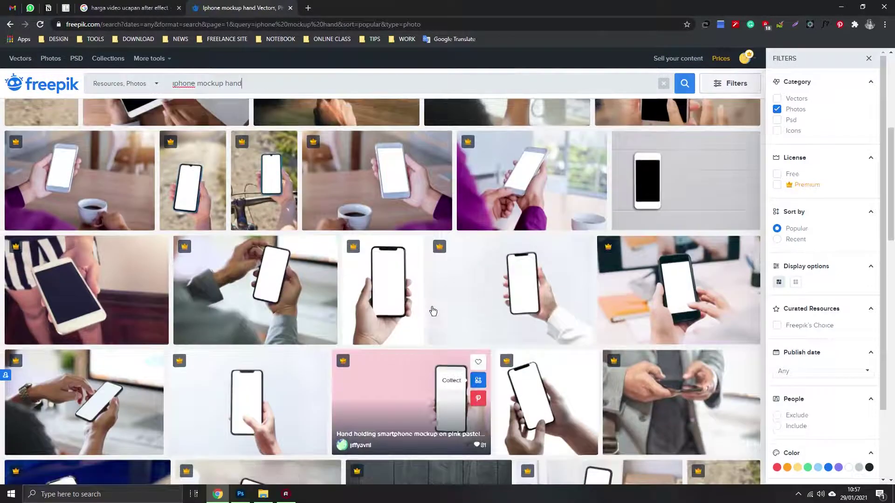
{"action": "scroll", "coordinate": [424, 316], "scroll_direction": "up", "scroll_amount": 2}
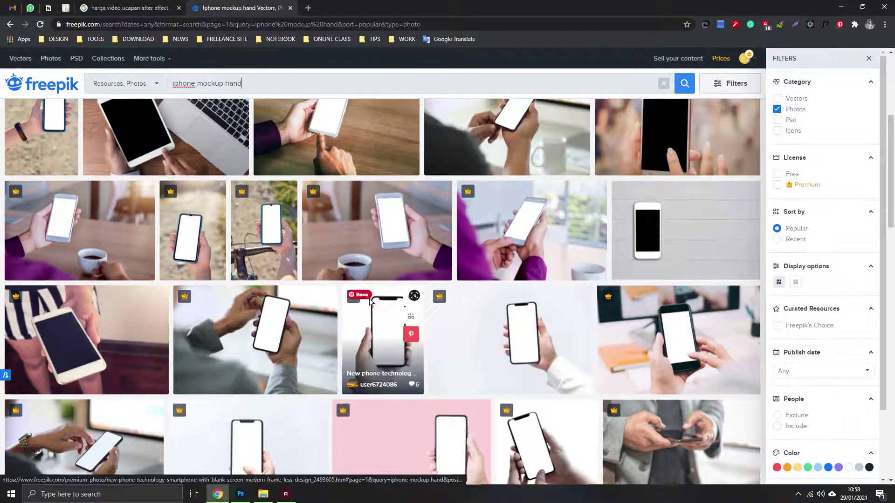
{"action": "scroll", "coordinate": [370, 300], "scroll_direction": "up", "scroll_amount": 5}
{"action": "scroll", "coordinate": [467, 328], "scroll_direction": "down", "scroll_amount": 1}
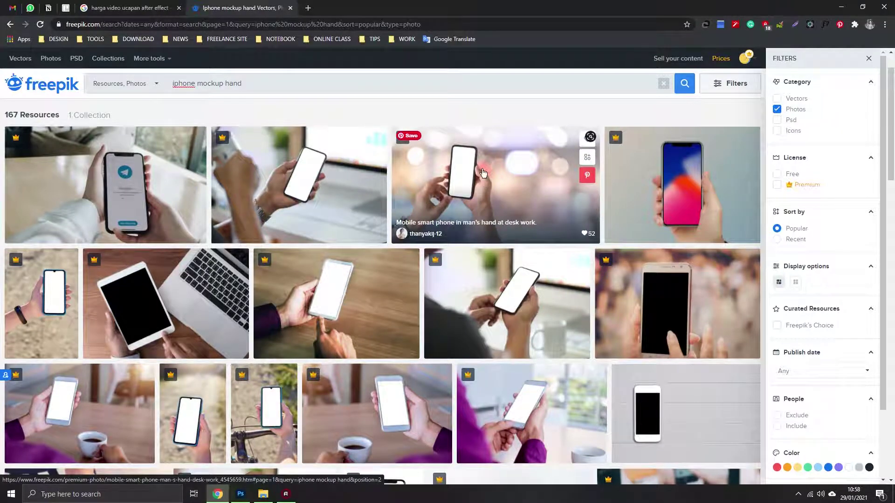
{"action": "scroll", "coordinate": [483, 173], "scroll_direction": "down", "scroll_amount": 4}
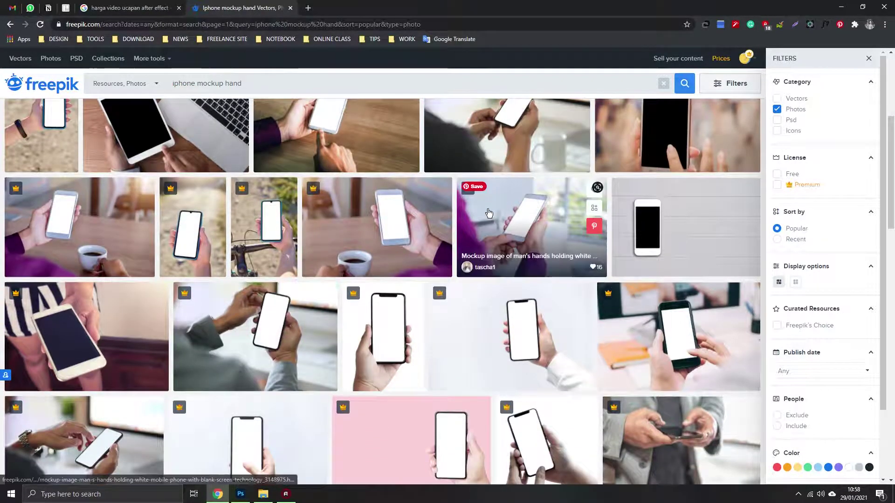
{"action": "scroll", "coordinate": [487, 214], "scroll_direction": "down", "scroll_amount": 1}
{"action": "scroll", "coordinate": [443, 233], "scroll_direction": "down", "scroll_amount": 2}
{"action": "scroll", "coordinate": [373, 256], "scroll_direction": "down", "scroll_amount": 2}
{"action": "scroll", "coordinate": [387, 260], "scroll_direction": "down", "scroll_amount": 1}
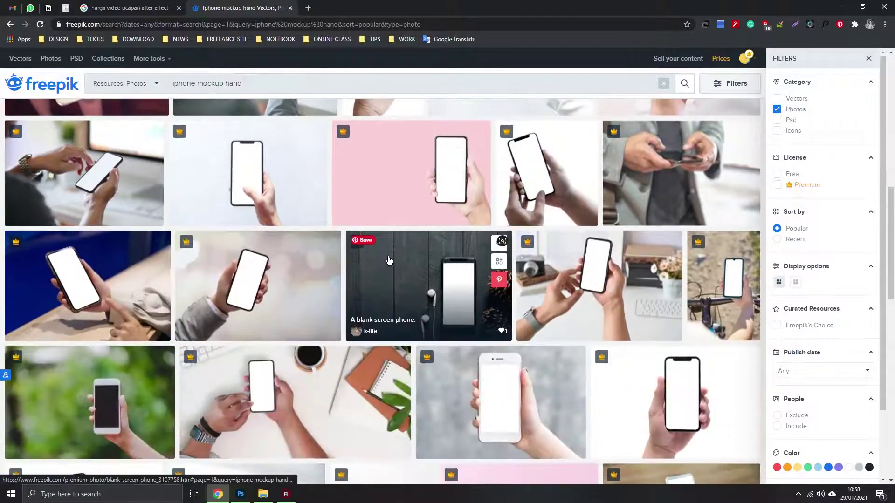
{"action": "scroll", "coordinate": [389, 260], "scroll_direction": "down", "scroll_amount": 2}
{"action": "scroll", "coordinate": [391, 289], "scroll_direction": "down", "scroll_amount": 1}
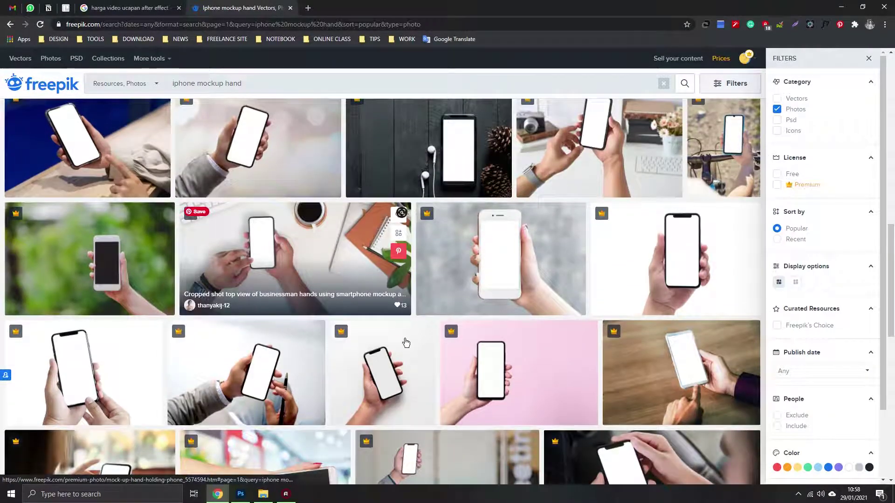
{"action": "scroll", "coordinate": [397, 346], "scroll_direction": "down", "scroll_amount": 2}
{"action": "mouse_move", "coordinate": [246, 373]}
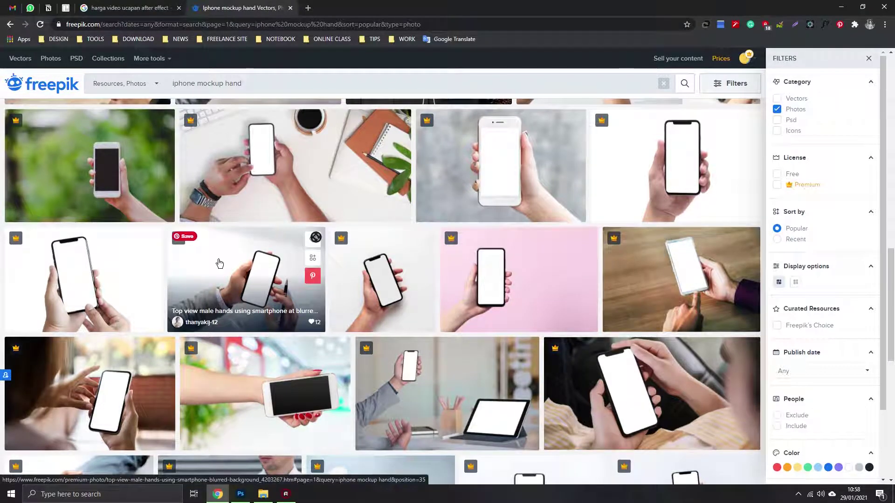
{"action": "left_click", "coordinate": [79, 390]}
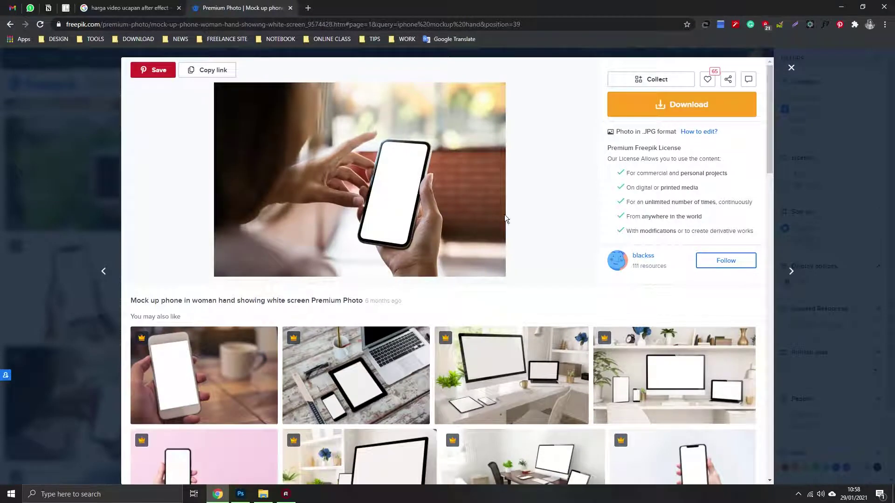
- Download the photo as JPG into DESIGN\MOCKUP\DEVICE\New folder and show it in its folder
{"action": "left_click", "coordinate": [664, 112]}
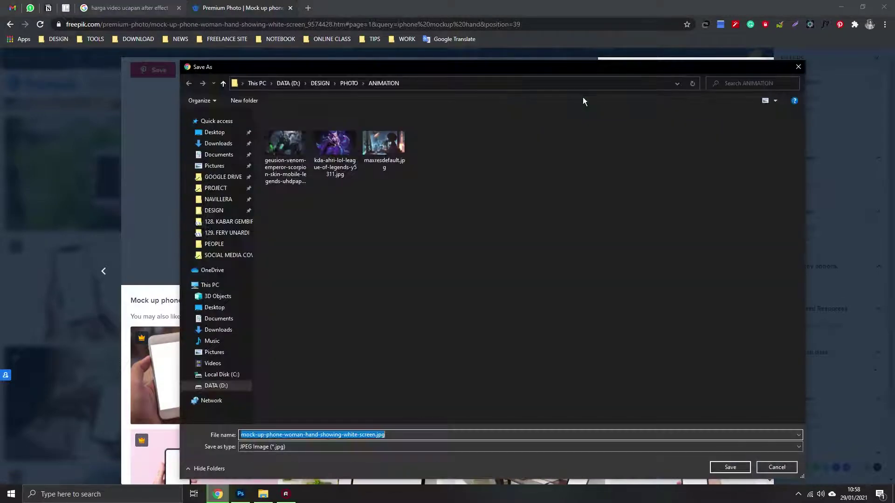
{"action": "left_click", "coordinate": [345, 84]}
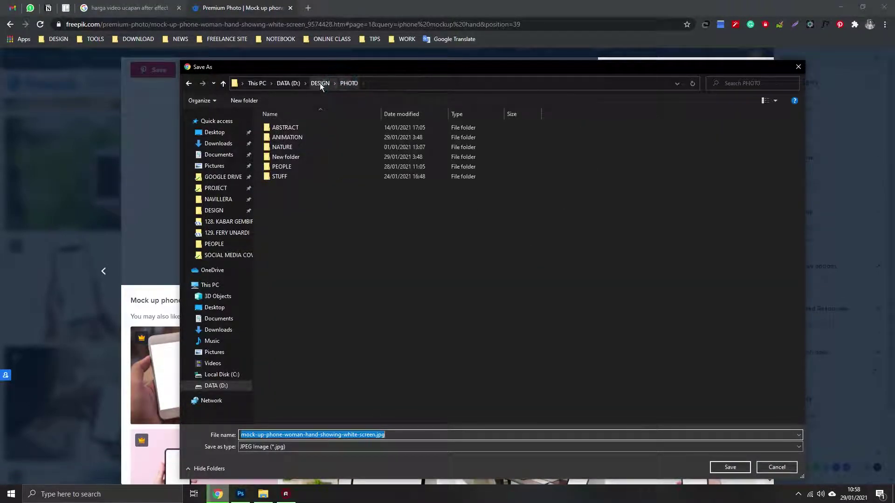
{"action": "double_click", "coordinate": [280, 156]}
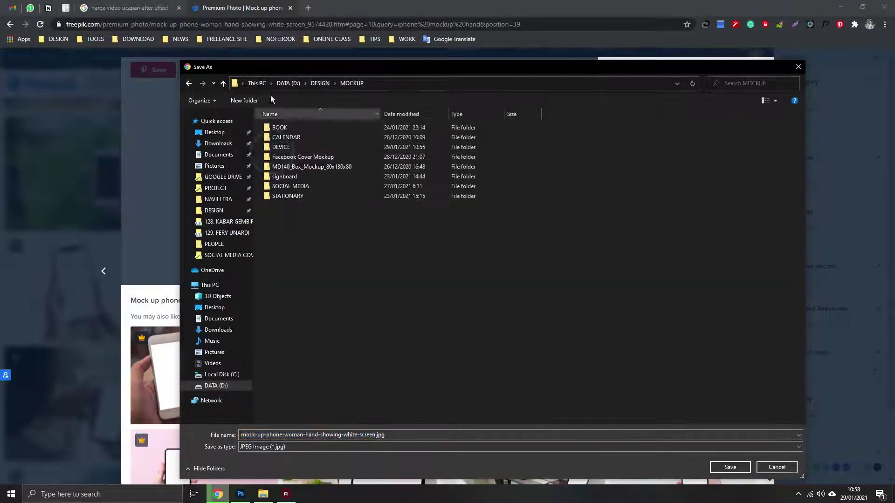
{"action": "double_click", "coordinate": [281, 146]}
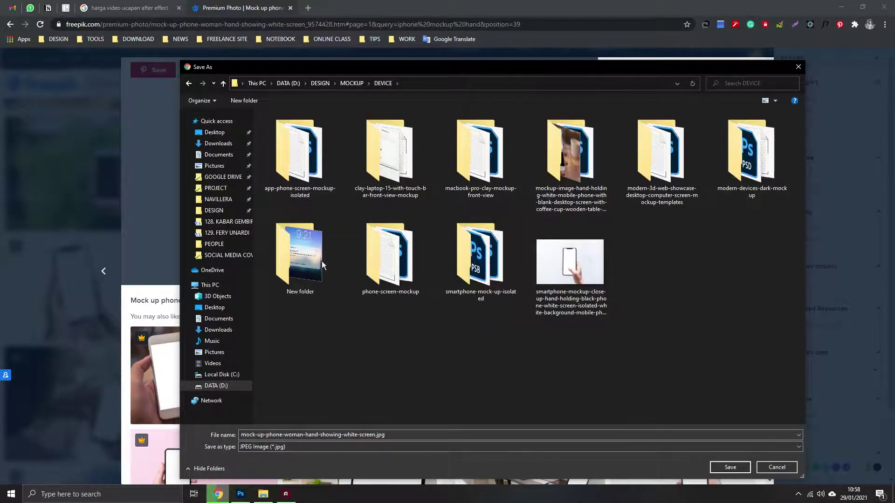
{"action": "double_click", "coordinate": [302, 246]}
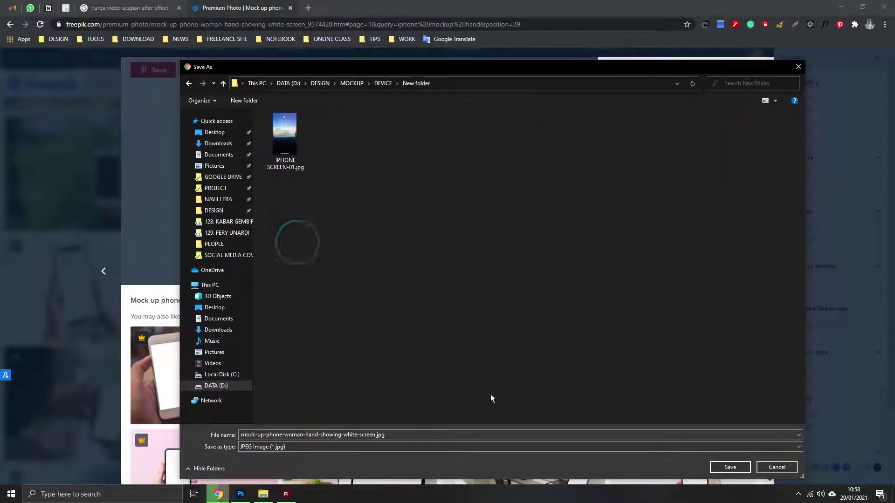
{"action": "left_click", "coordinate": [730, 467]}
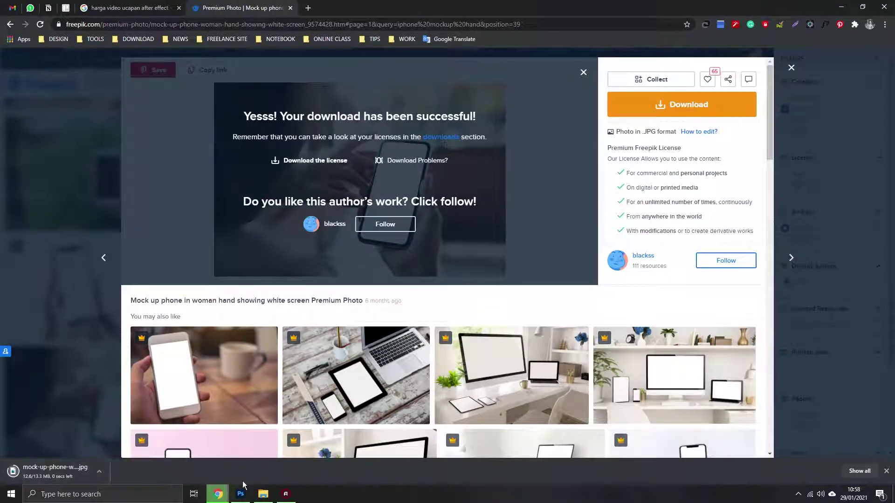
{"action": "left_click", "coordinate": [103, 471]}
{"action": "left_click", "coordinate": [118, 441]}
- Drag the downloaded mock-up JPG from File Explorer into Photoshop to open it as a document
{"action": "left_click", "coordinate": [276, 294]}
{"action": "scroll", "coordinate": [190, 171], "scroll_direction": "up", "scroll_amount": 1, "text": "ctrl"}
{"action": "scroll", "coordinate": [191, 191], "scroll_direction": "up", "scroll_amount": 1, "text": "ctrl"}
{"action": "scroll", "coordinate": [167, 193], "scroll_direction": "up", "scroll_amount": 1, "text": "ctrl"}
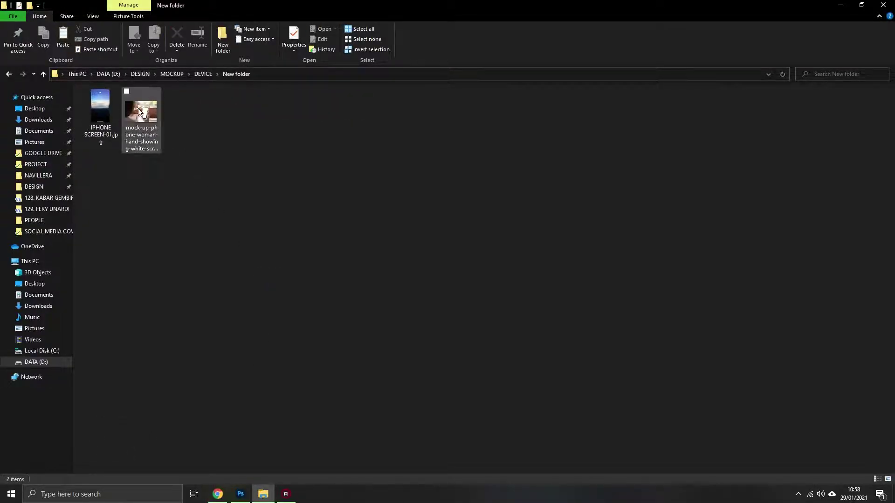
{"action": "left_click_drag", "start_coordinate": [139, 112], "coordinate": [372, 285]}
{"action": "key", "text": "alt+Tab"}
{"action": "key", "text": "alt+Tab"}
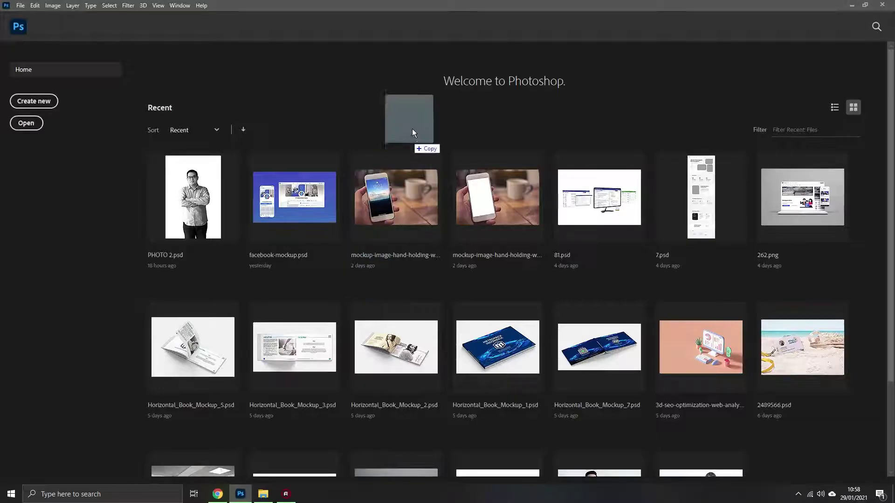
{"action": "left_click_drag", "start_coordinate": [373, 285], "coordinate": [425, 142]}
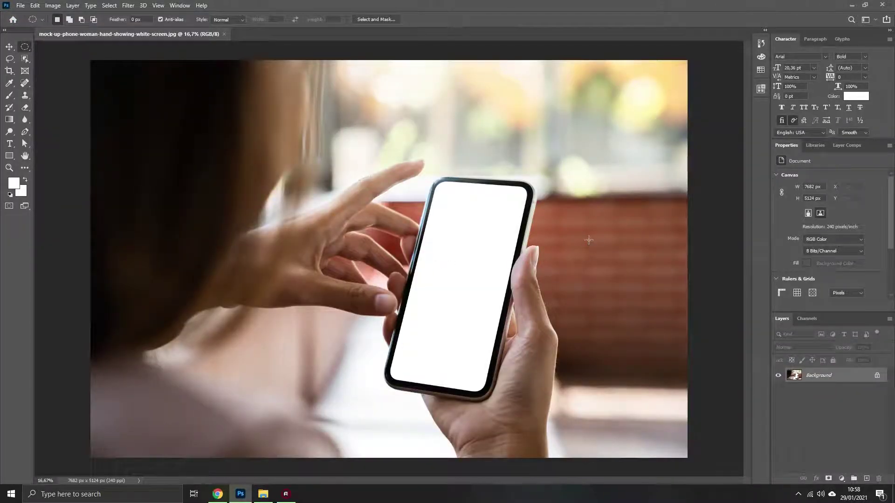
{"action": "scroll", "coordinate": [603, 242], "scroll_direction": "up", "scroll_amount": 1}
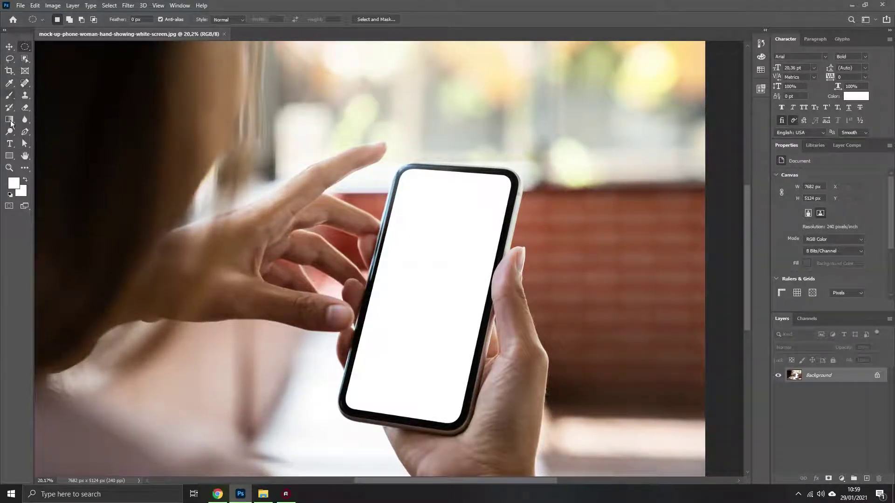
- Draw a white Rectangle 1 shape over the phone's blank screen with the Rectangle Tool
{"action": "left_click", "coordinate": [9, 156]}
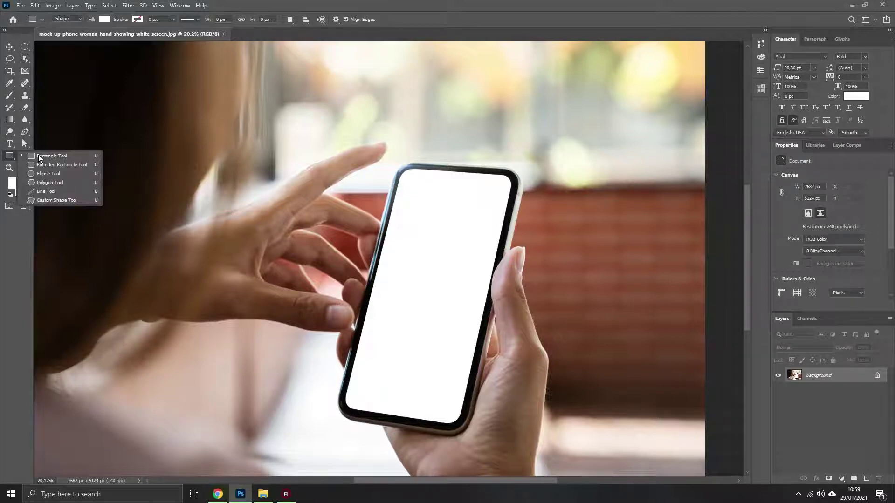
{"action": "left_click", "coordinate": [39, 158]}
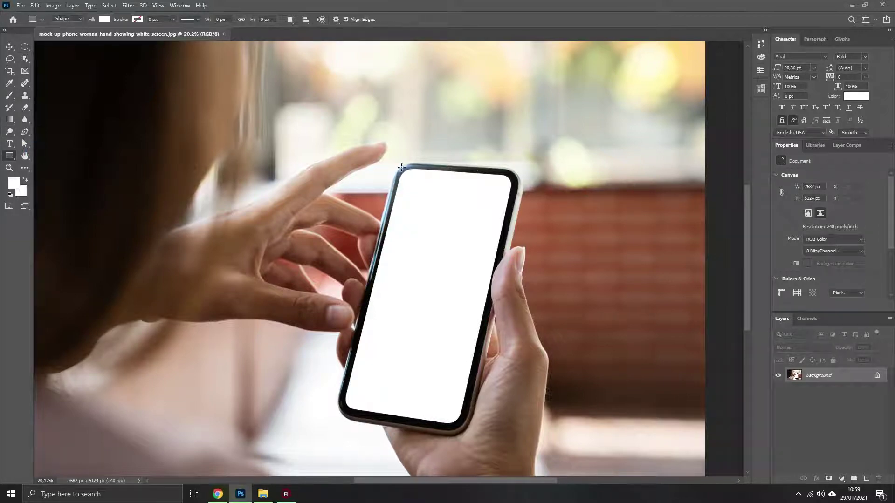
{"action": "mouse_move", "coordinate": [508, 179]}
{"action": "left_mouse_down"}
{"action": "mouse_move", "coordinate": [390, 380]}
{"action": "mouse_move", "coordinate": [392, 422]}
{"action": "left_mouse_up"}
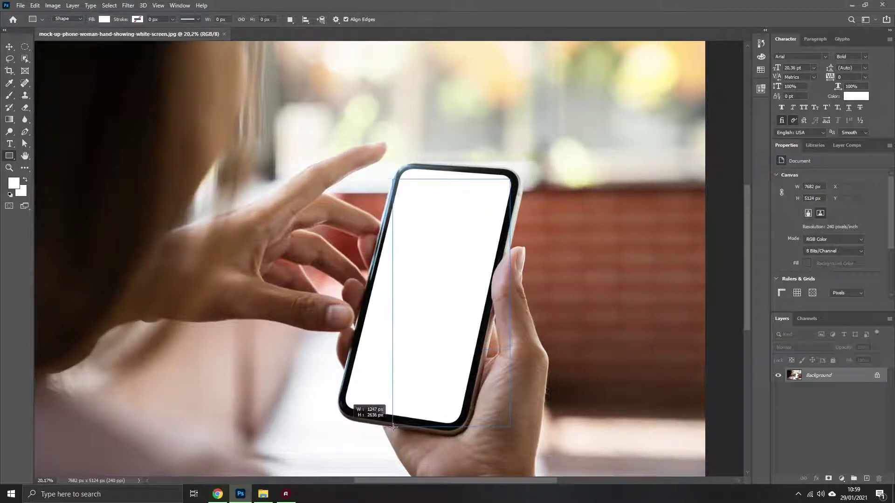
{"action": "left_click_drag", "start_coordinate": [393, 423], "coordinate": [392, 419]}
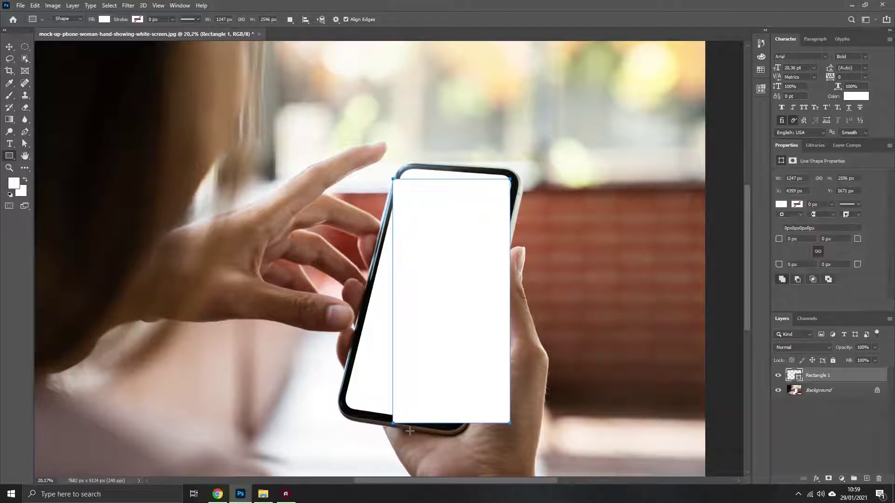
{"action": "left_click", "coordinate": [9, 50]}
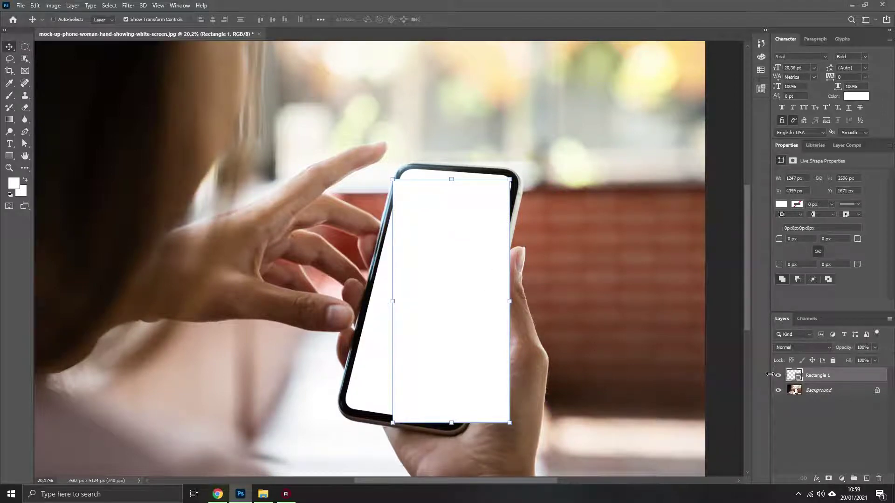
{"action": "right_click", "coordinate": [837, 376]}
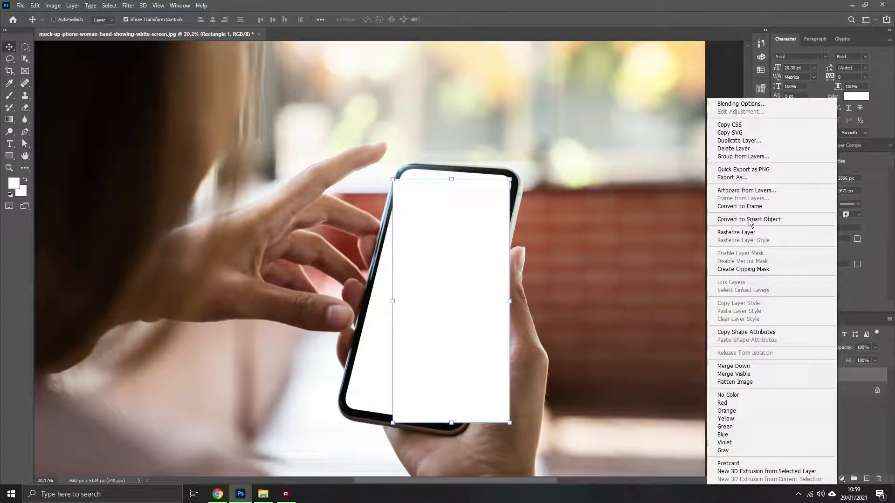
- Convert Rectangle 1 to a smart object and move it onto the phone screen
{"action": "left_click", "coordinate": [748, 219]}
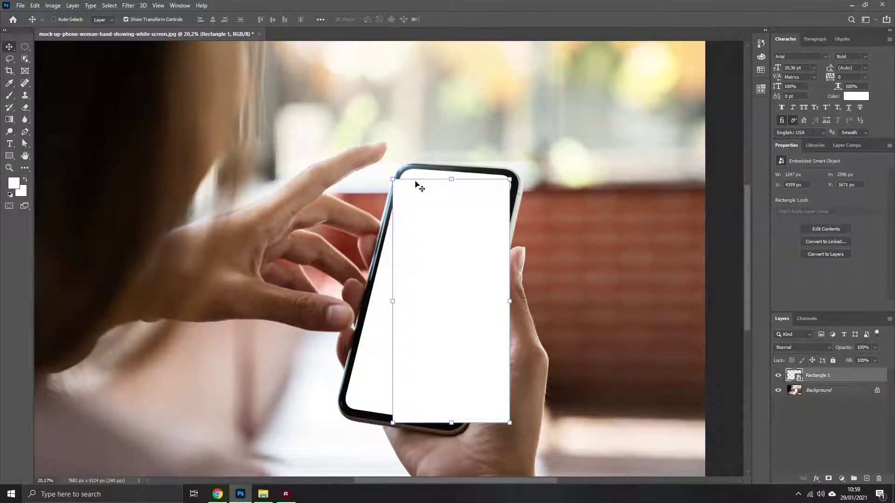
{"action": "mouse_move", "coordinate": [457, 306]}
{"action": "left_mouse_down"}
{"action": "mouse_move", "coordinate": [429, 295]}
{"action": "mouse_move", "coordinate": [583, 278]}
{"action": "left_mouse_up"}
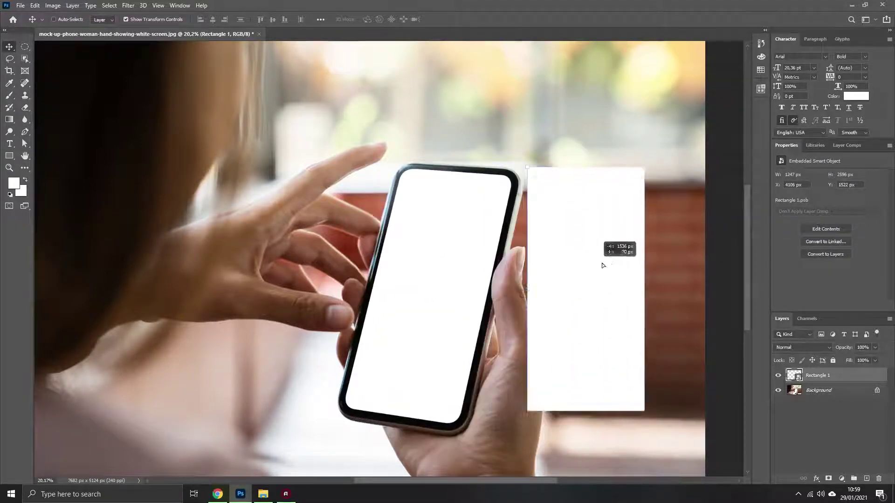
{"action": "mouse_move", "coordinate": [577, 243]}
{"action": "left_mouse_down"}
{"action": "mouse_move", "coordinate": [433, 259]}
{"action": "mouse_move", "coordinate": [454, 244]}
{"action": "mouse_move", "coordinate": [447, 257]}
{"action": "left_mouse_up"}
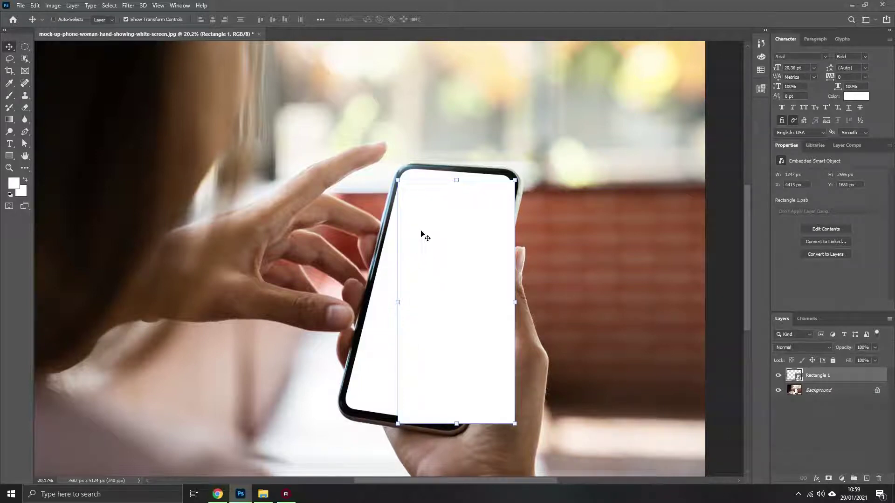
{"action": "right_click", "coordinate": [431, 213]}
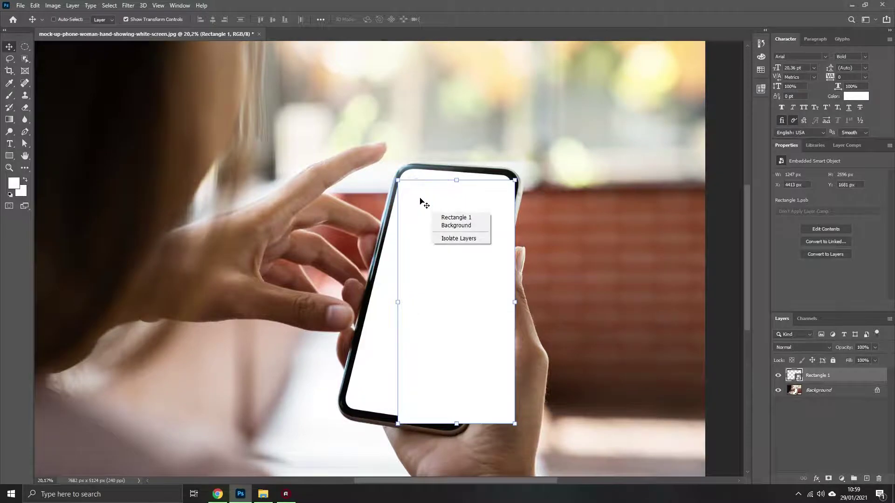
{"action": "left_click_drag", "start_coordinate": [463, 241], "coordinate": [458, 235]}
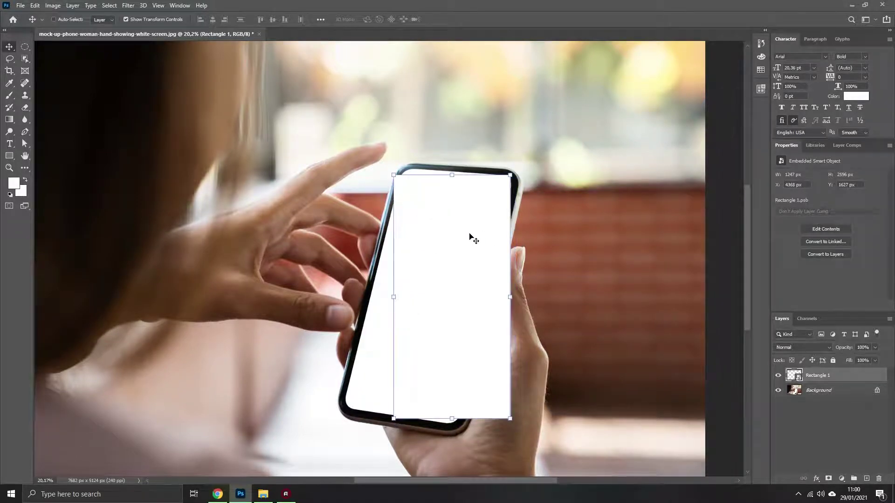
- Align the rectangle to the screen's top edge and stretch it to cover the screen's height
{"action": "scroll", "coordinate": [468, 206], "scroll_direction": "up", "scroll_amount": 1}
{"action": "scroll", "coordinate": [467, 206], "scroll_direction": "up", "scroll_amount": 8}
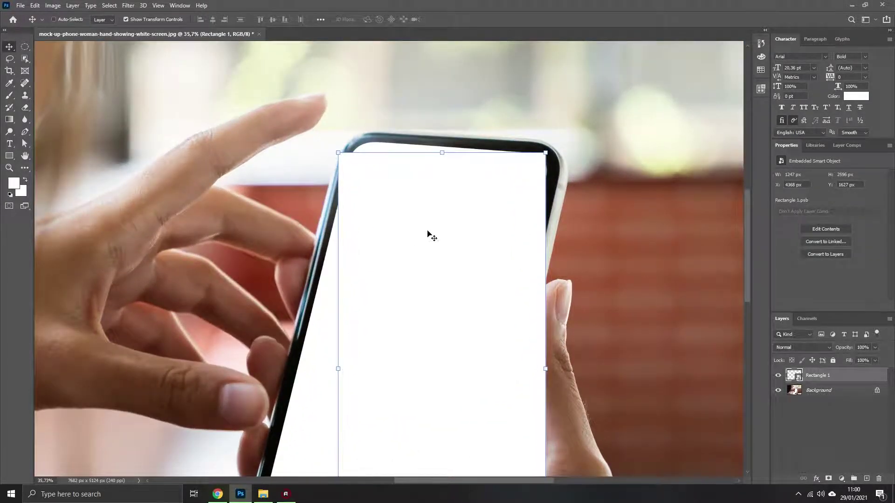
{"action": "scroll", "coordinate": [438, 193], "scroll_direction": "up", "scroll_amount": 1}
{"action": "scroll", "coordinate": [347, 219], "scroll_direction": "down", "scroll_amount": 1}
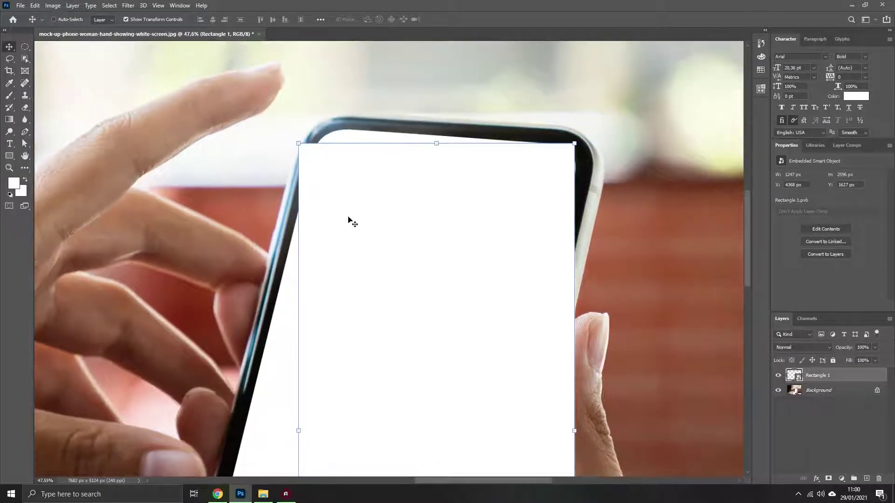
{"action": "left_click_drag", "start_coordinate": [369, 224], "coordinate": [381, 207]}
{"action": "scroll", "coordinate": [323, 262], "scroll_direction": "down", "scroll_amount": 2}
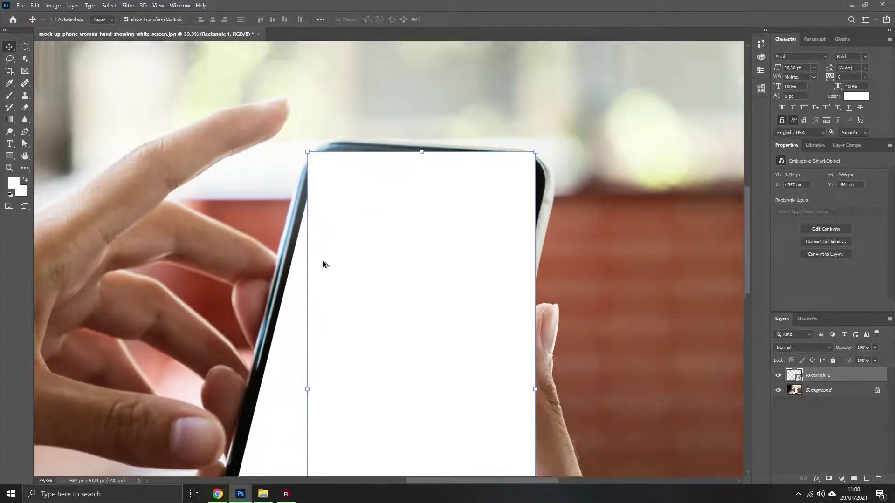
{"action": "scroll", "coordinate": [363, 244], "scroll_direction": "down", "scroll_amount": 1}
{"action": "scroll", "coordinate": [363, 242], "scroll_direction": "down", "scroll_amount": 2}
{"action": "scroll", "coordinate": [370, 256], "scroll_direction": "down", "scroll_amount": 1}
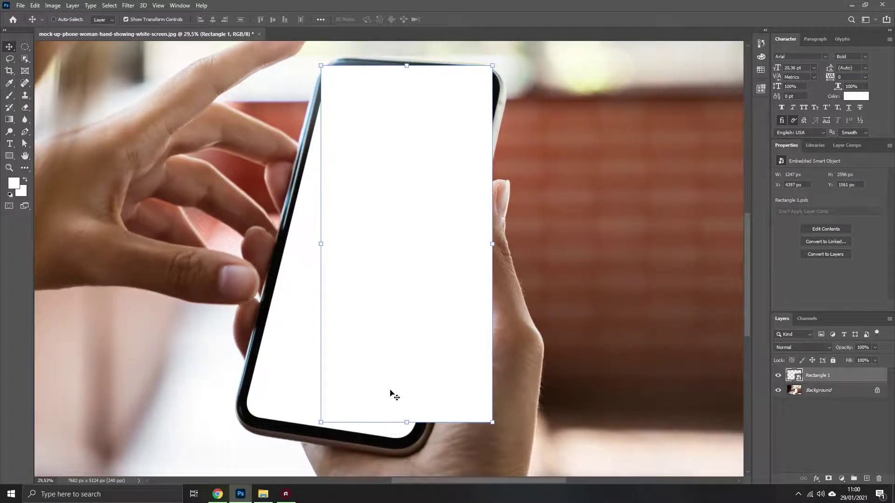
{"action": "scroll", "coordinate": [400, 395], "scroll_direction": "down", "scroll_amount": 1}
{"action": "left_click_drag", "start_coordinate": [407, 395], "coordinate": [409, 412]}
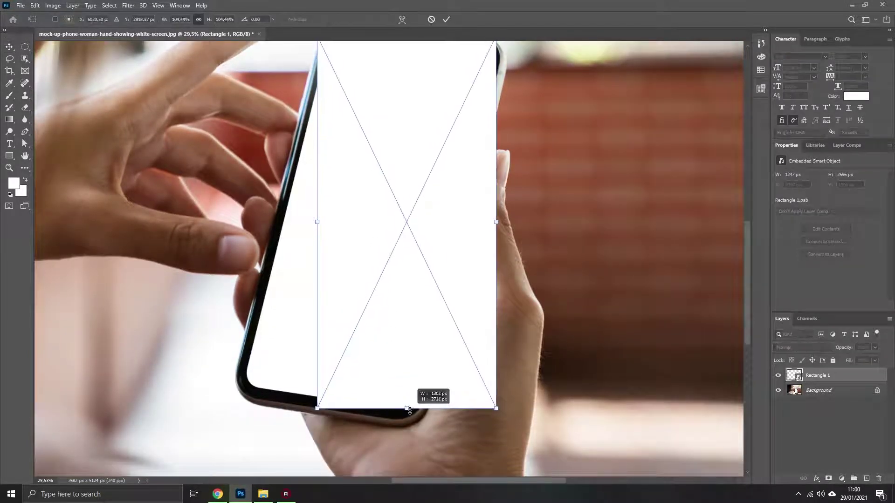
{"action": "scroll", "coordinate": [390, 380], "scroll_direction": "up", "scroll_amount": 1}
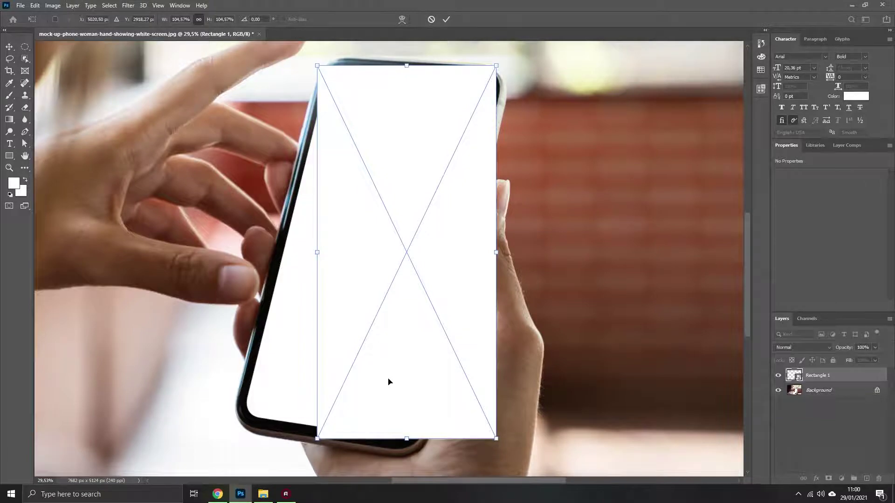
- Rotate the white rectangle about 13° to match the phone's tilt and apply it
{"action": "scroll", "coordinate": [389, 379], "scroll_direction": "up", "scroll_amount": 1}
{"action": "mouse_move", "coordinate": [509, 93]}
{"action": "left_mouse_down"}
{"action": "mouse_move", "coordinate": [556, 100]}
{"action": "mouse_move", "coordinate": [558, 89]}
{"action": "left_mouse_up"}
{"action": "left_click_drag", "start_coordinate": [389, 256], "coordinate": [352, 262]}
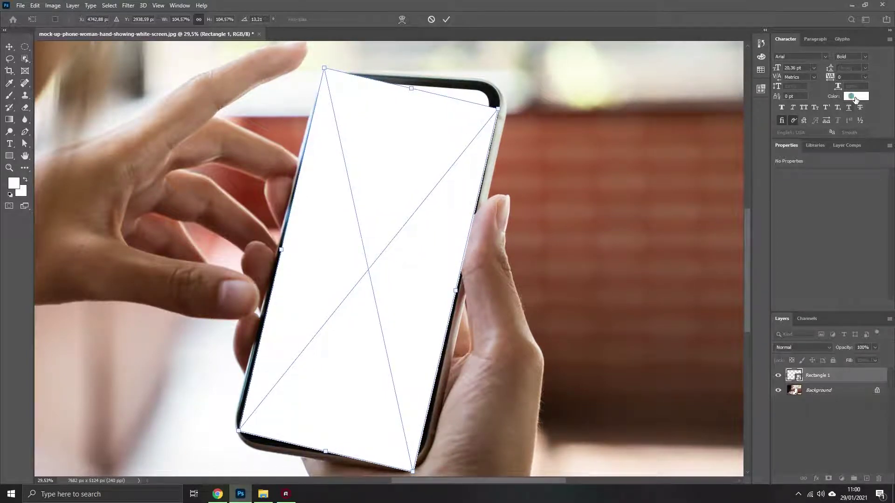
{"action": "key", "text": "Return"}
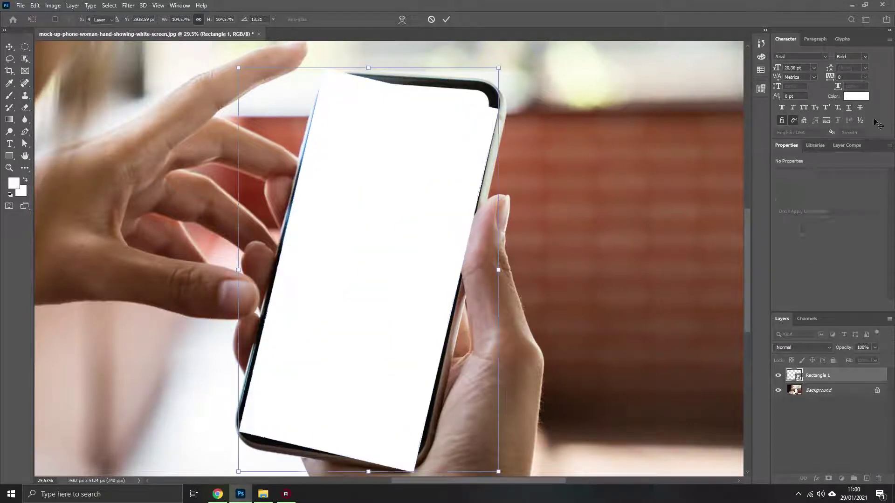
- Set the Character text colour to black (000000)
{"action": "left_click", "coordinate": [855, 96]}
{"action": "left_click_drag", "start_coordinate": [352, 263], "coordinate": [302, 365]}
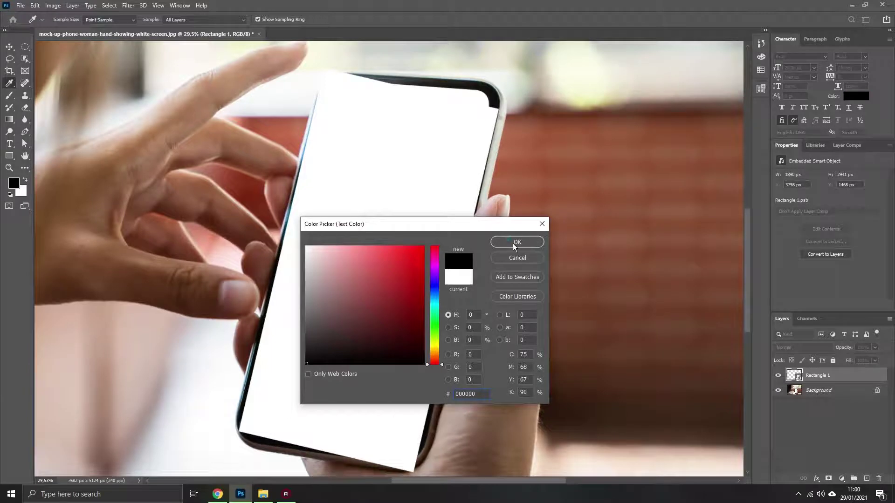
{"action": "left_click", "coordinate": [515, 243]}
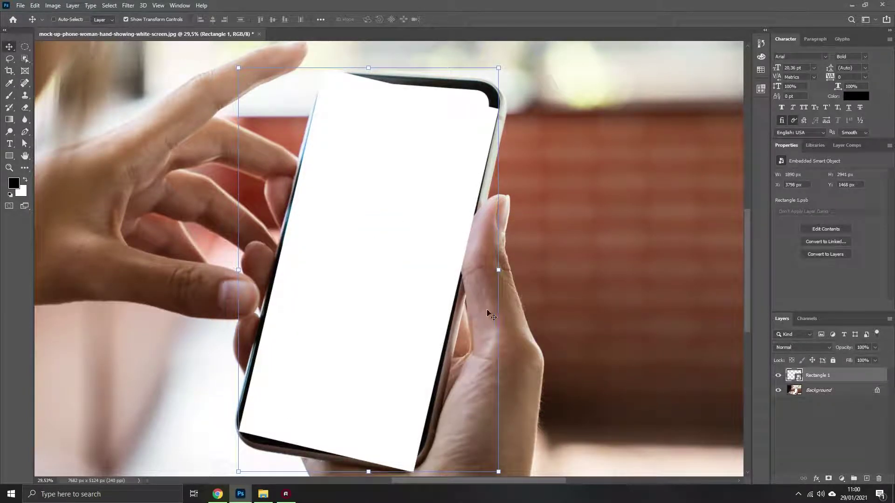
- Start distorting the rectangle, pulling its top-right corner toward the screen's corner
{"action": "left_click_drag", "start_coordinate": [412, 177], "coordinate": [413, 183]}
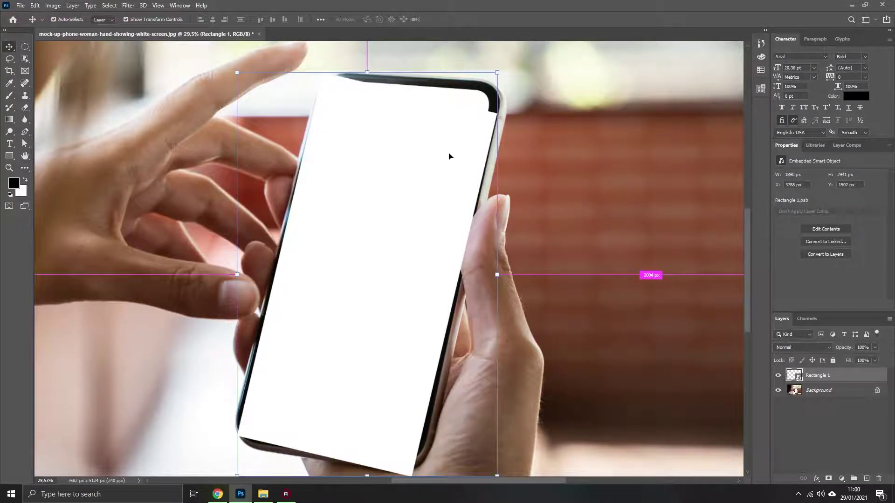
{"action": "scroll", "coordinate": [465, 136], "scroll_direction": "up", "scroll_amount": 4, "text": "alt"}
{"action": "left_click_drag", "start_coordinate": [525, 55], "coordinate": [525, 146]}
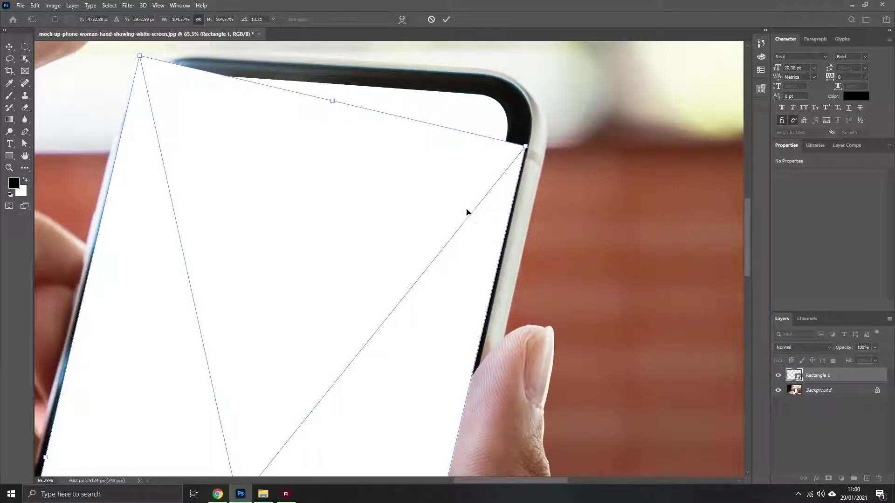
- Pin the rectangle's top corners onto the screen's corners and commit the distortion
{"action": "scroll", "coordinate": [467, 212], "scroll_direction": "right", "scroll_amount": 2}
{"action": "scroll", "coordinate": [609, 174], "scroll_direction": "down", "scroll_amount": 2, "text": "alt"}
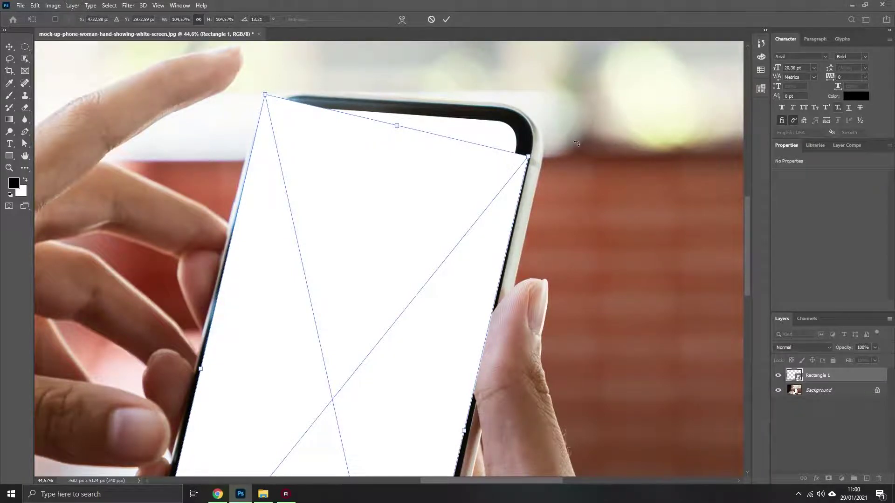
{"action": "left_click_drag", "start_coordinate": [528, 157], "coordinate": [530, 121]}
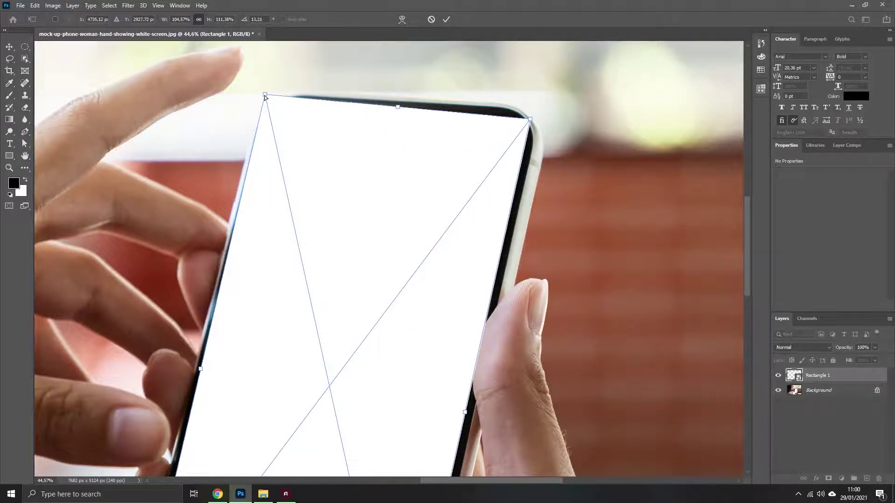
{"action": "left_click_drag", "start_coordinate": [265, 97], "coordinate": [261, 106]}
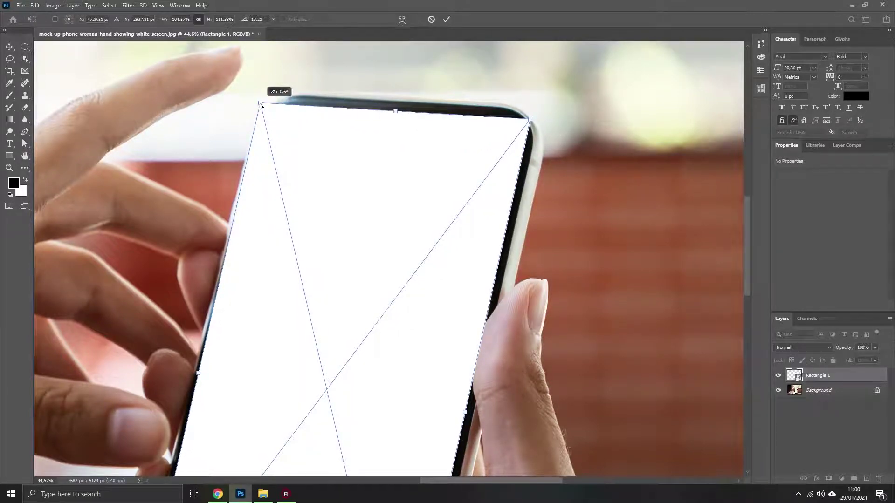
{"action": "scroll", "coordinate": [617, 164], "scroll_direction": "down", "scroll_amount": 1}
{"action": "scroll", "coordinate": [618, 164], "scroll_direction": "down", "scroll_amount": 1}
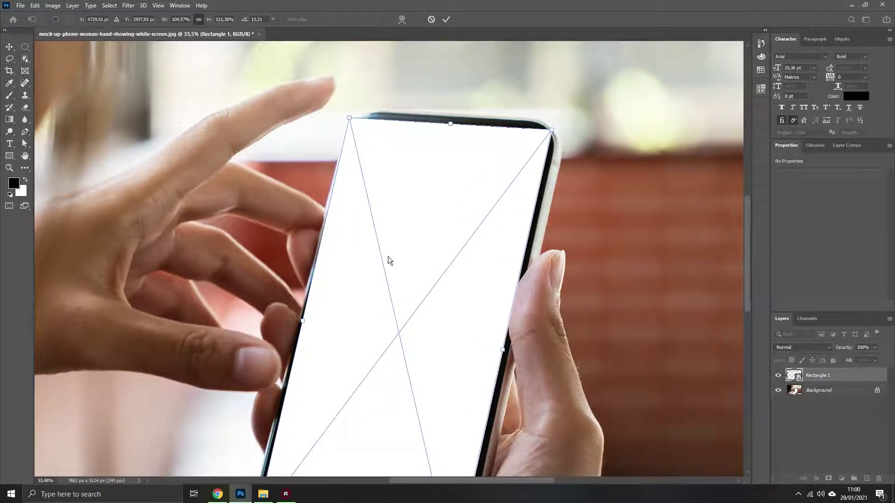
{"action": "key", "text": "alt+space"}
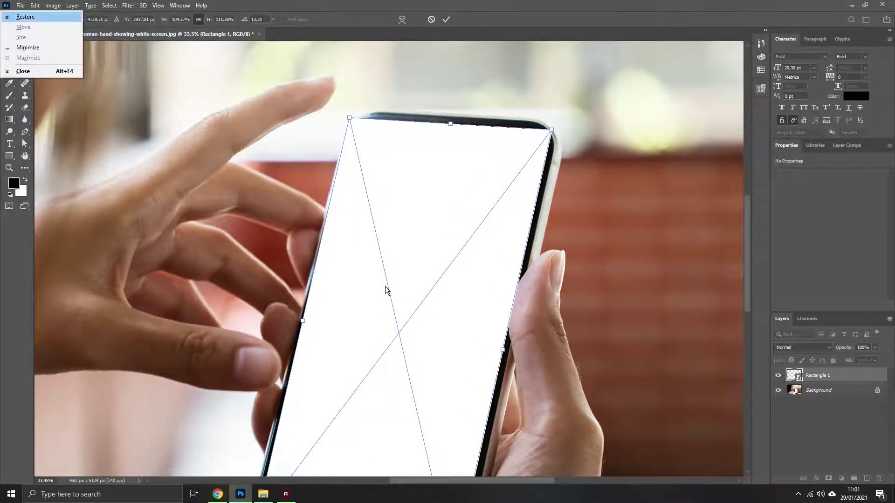
{"action": "left_click", "coordinate": [385, 286]}
{"action": "key", "text": "Return"}
- Fine-tune the distorted rectangle's position over the phone's screen
{"action": "scroll", "coordinate": [383, 298], "scroll_direction": "down", "scroll_amount": 1}
{"action": "scroll", "coordinate": [382, 294], "scroll_direction": "down", "scroll_amount": 3}
{"action": "scroll", "coordinate": [268, 376], "scroll_direction": "up", "scroll_amount": 3}
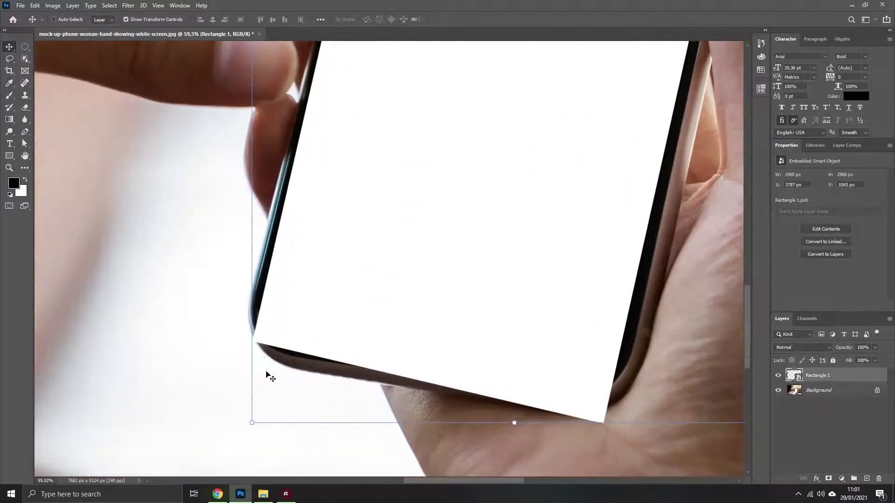
{"action": "left_click_drag", "start_coordinate": [379, 310], "coordinate": [375, 308]}
{"action": "scroll", "coordinate": [362, 332], "scroll_direction": "down", "scroll_amount": 3}
{"action": "scroll", "coordinate": [366, 272], "scroll_direction": "down", "scroll_amount": 2}
{"action": "scroll", "coordinate": [393, 209], "scroll_direction": "up", "scroll_amount": 1}
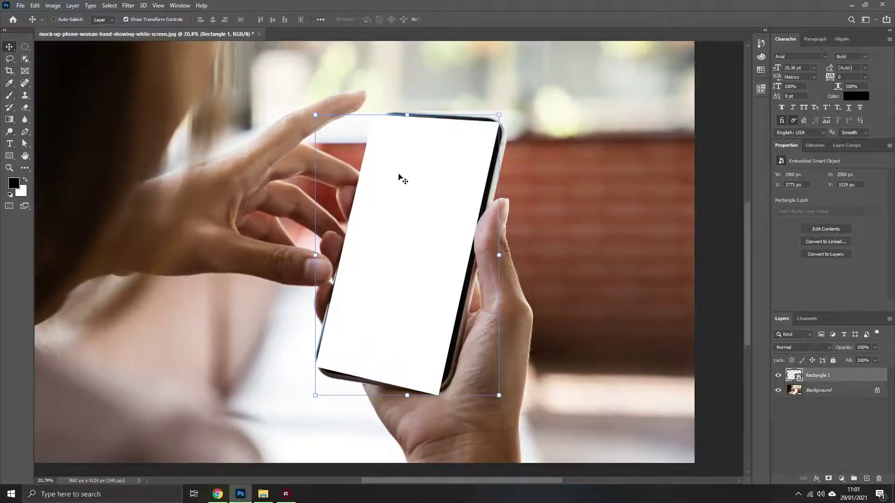
{"action": "scroll", "coordinate": [407, 139], "scroll_direction": "up", "scroll_amount": 1}
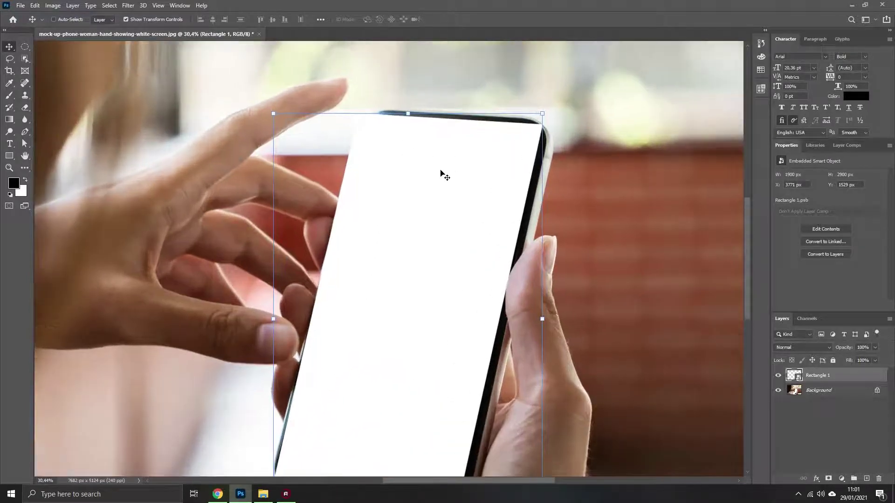
{"action": "left_click_drag", "start_coordinate": [443, 175], "coordinate": [444, 174]}
{"action": "scroll", "coordinate": [422, 239], "scroll_direction": "down", "scroll_amount": 2}
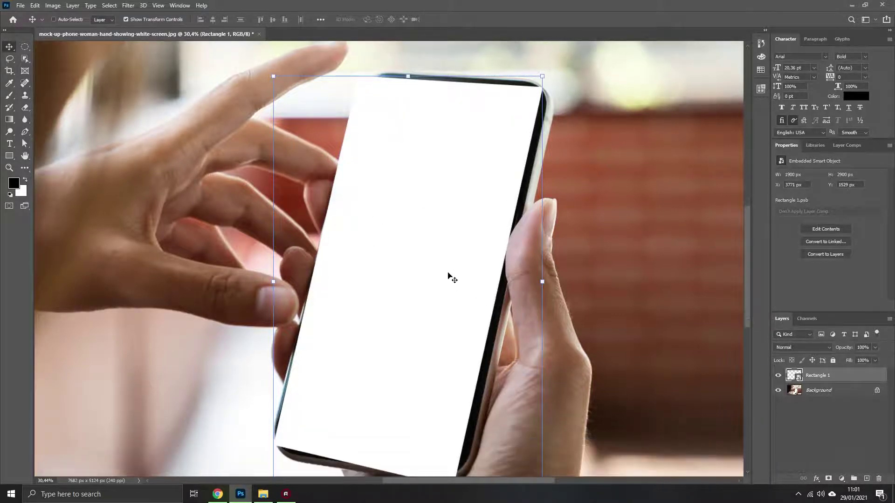
{"action": "scroll", "coordinate": [449, 279], "scroll_direction": "down", "scroll_amount": 1}
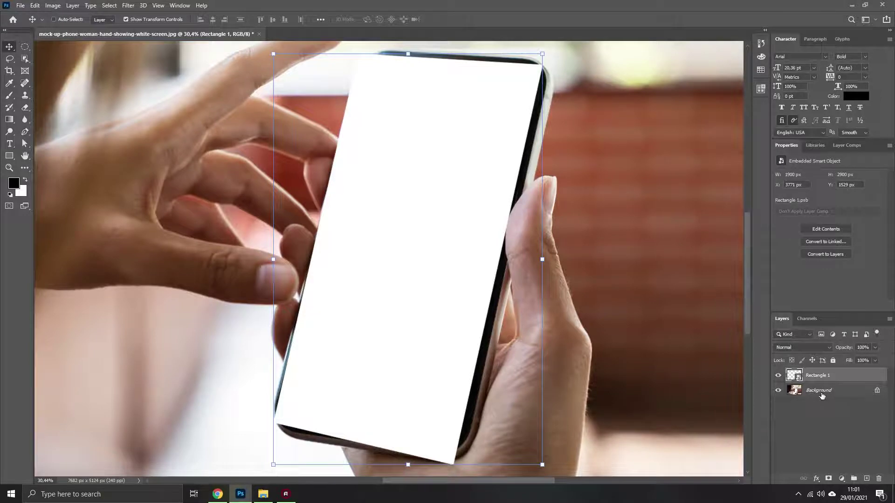
{"action": "left_click", "coordinate": [819, 393]}
- Hide Rectangle 1, select the white screen with Quick Selection and Magic Wand, and open Select and Mask
{"action": "left_click", "coordinate": [778, 375]}
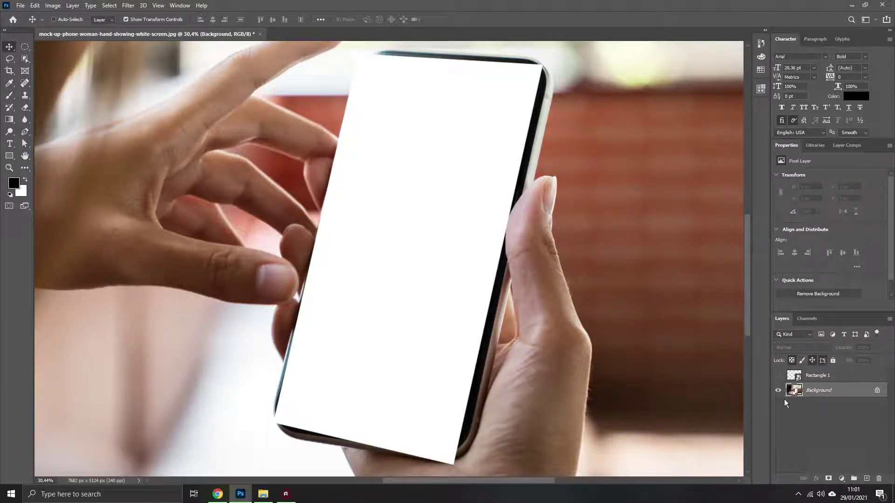
{"action": "left_click", "coordinate": [25, 59]}
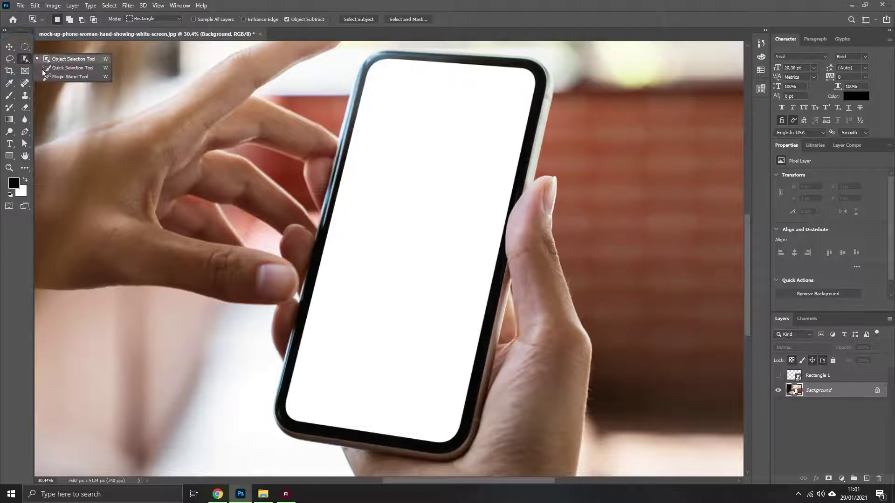
{"action": "left_click", "coordinate": [51, 68]}
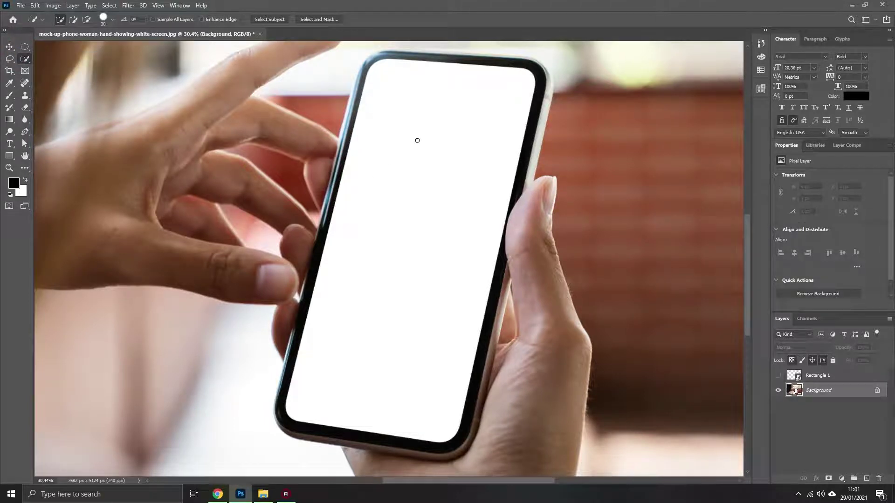
{"action": "left_click", "coordinate": [383, 68]}
{"action": "right_click", "coordinate": [24, 59]}
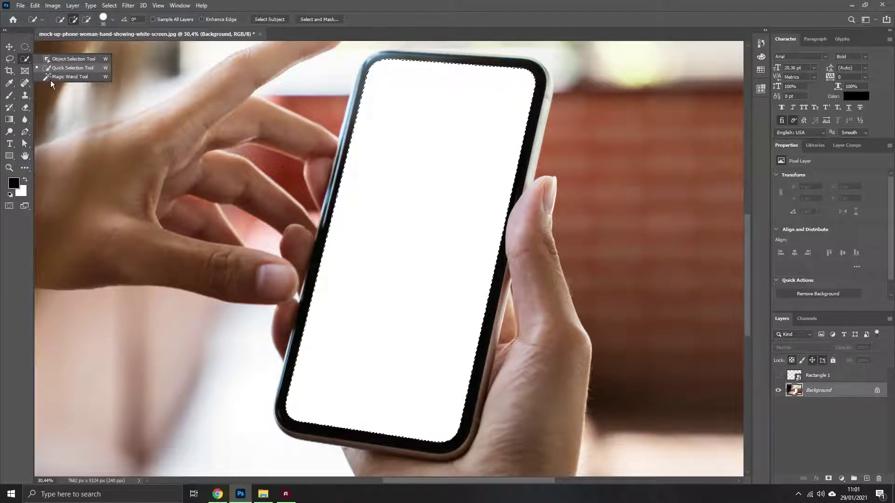
{"action": "left_click", "coordinate": [50, 78]}
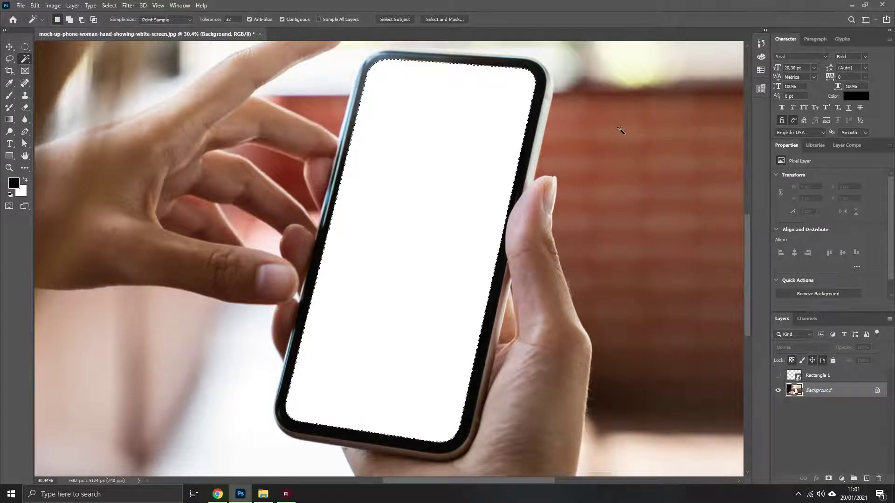
{"action": "left_click", "coordinate": [442, 20]}
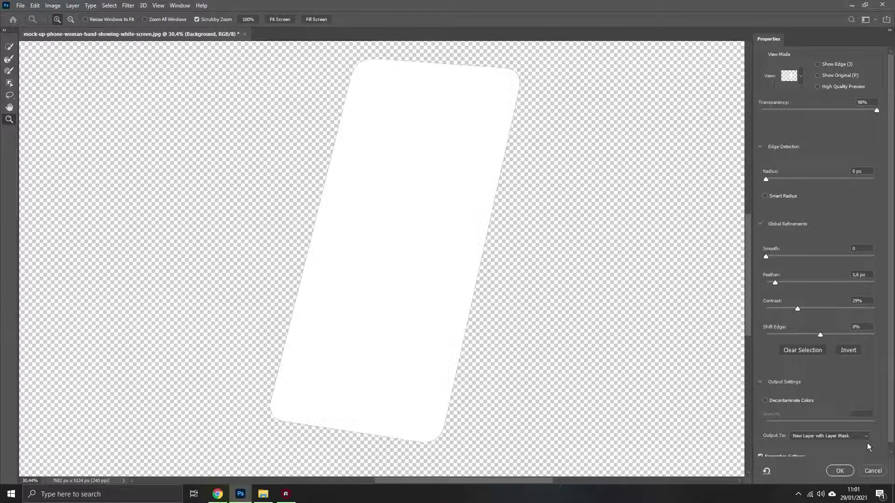
- Refine the screen selection's feather, contrast and shift edge, outputting to New Layer with Layer Mask
{"action": "left_click", "coordinate": [870, 469]}
{"action": "right_click", "coordinate": [423, 148]}
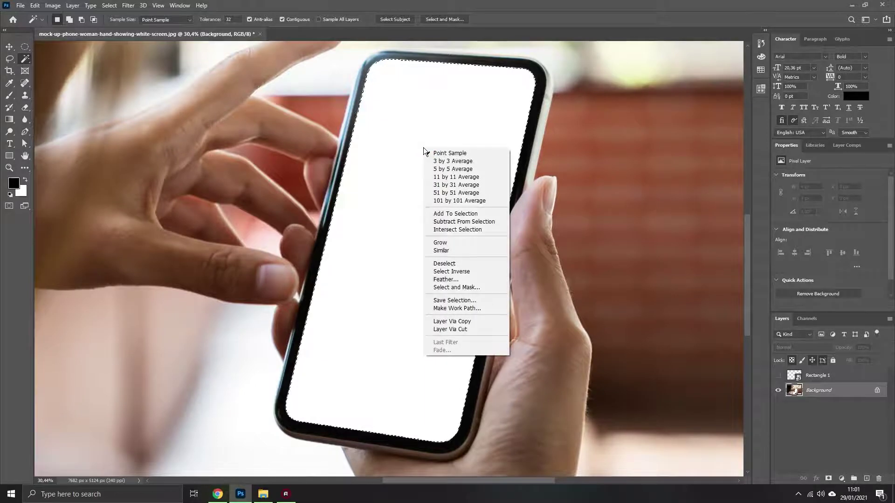
{"action": "left_click", "coordinate": [466, 287]}
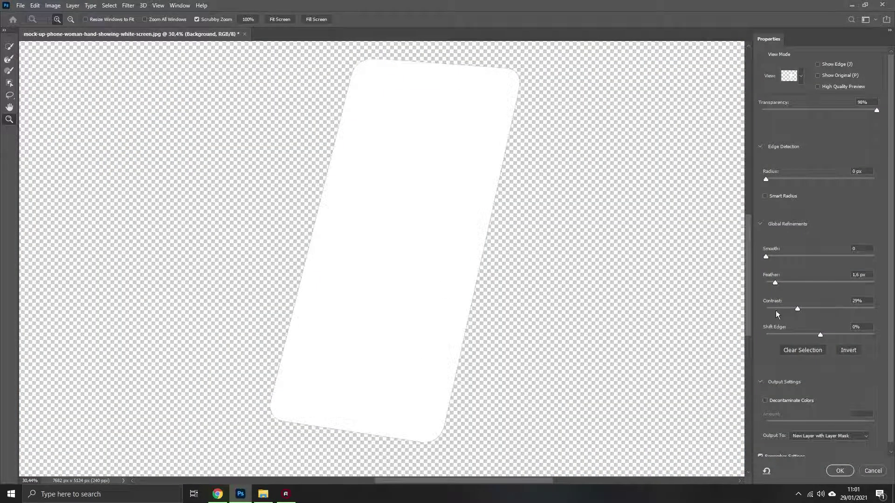
{"action": "left_click", "coordinate": [812, 309]}
{"action": "left_click", "coordinate": [770, 283]}
{"action": "left_click_drag", "start_coordinate": [820, 334], "coordinate": [820, 334]}
{"action": "left_click", "coordinate": [845, 438]}
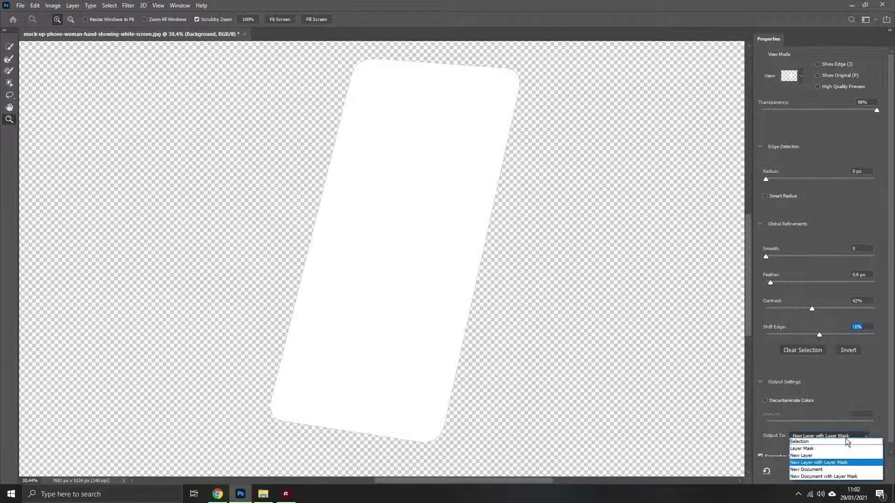
{"action": "left_click", "coordinate": [830, 462]}
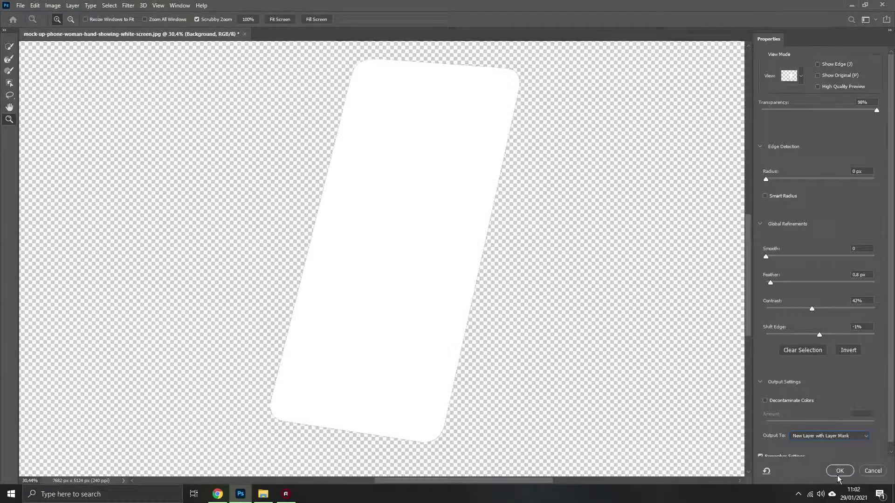
{"action": "key", "text": "Return"}
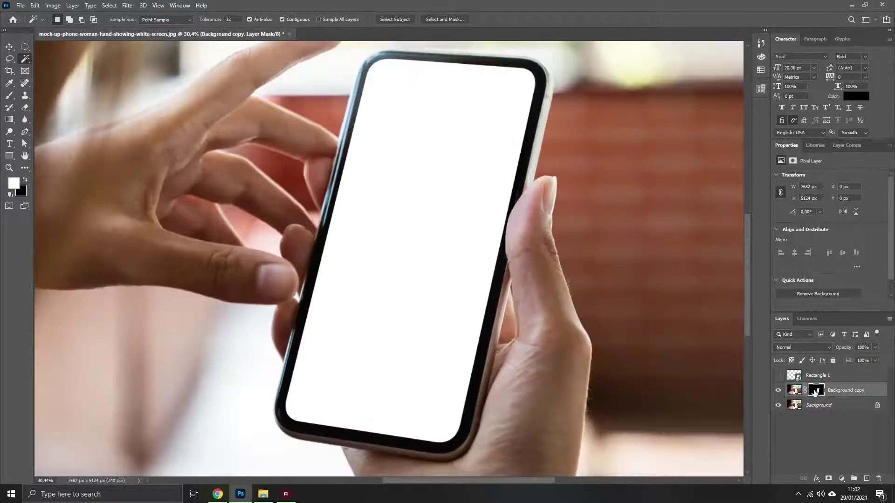
- Alt-drag the screen mask onto Rectangle 1 and open its smart object contents
{"action": "left_click_drag", "start_coordinate": [816, 391], "coordinate": [815, 376]}
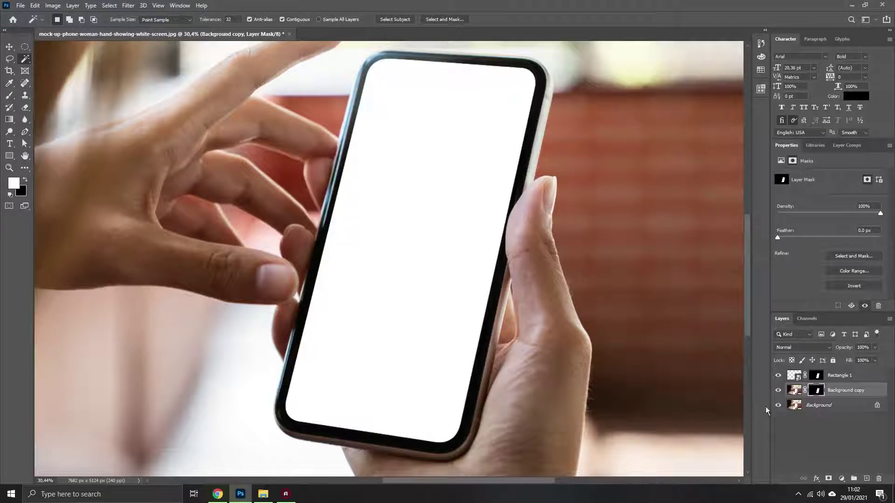
{"action": "left_click", "coordinate": [817, 376]}
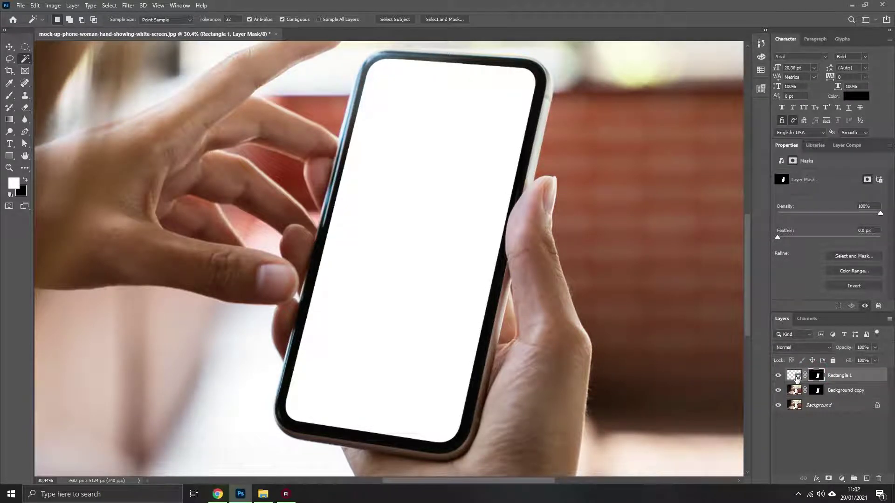
{"action": "double_click", "coordinate": [795, 376]}
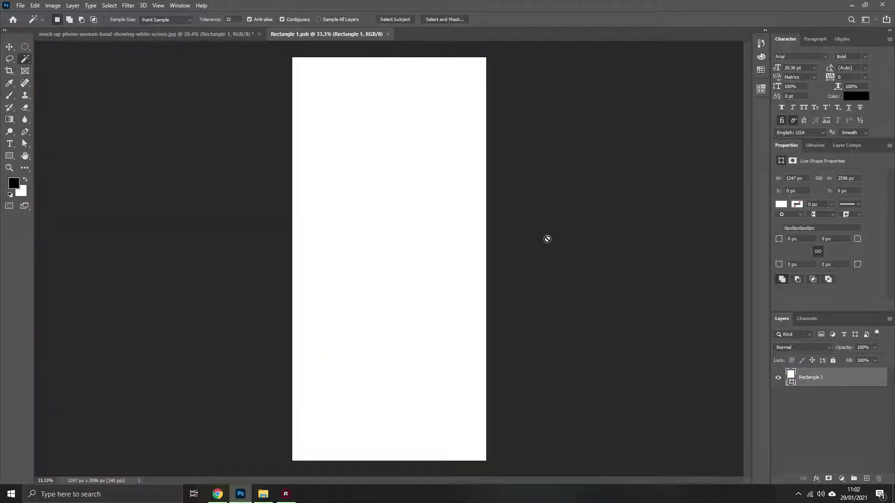
- Drag IPHONE SCREEN-01.jpg into the rectangle document and scale it to fill the rectangle
{"action": "key", "text": "alt+Tab"}
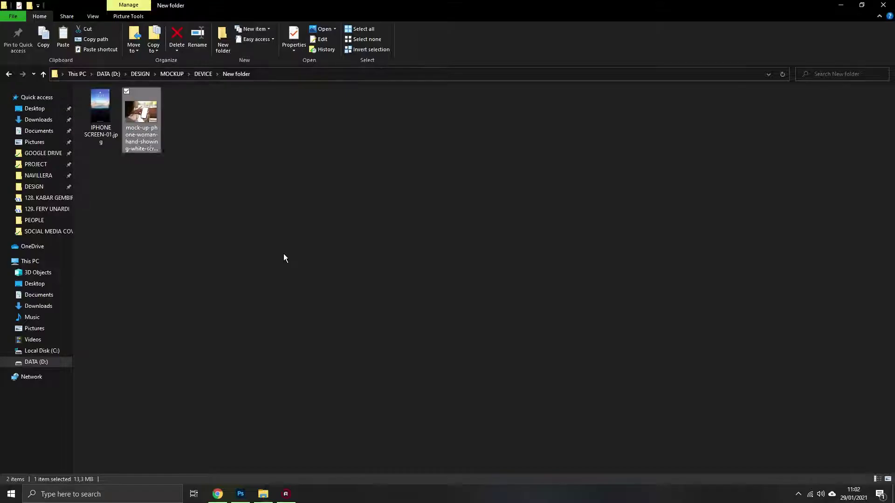
{"action": "mouse_move", "coordinate": [111, 110]}
{"action": "left_mouse_down"}
{"action": "mouse_move", "coordinate": [382, 246]}
{"action": "mouse_move", "coordinate": [392, 282]}
{"action": "left_mouse_up"}
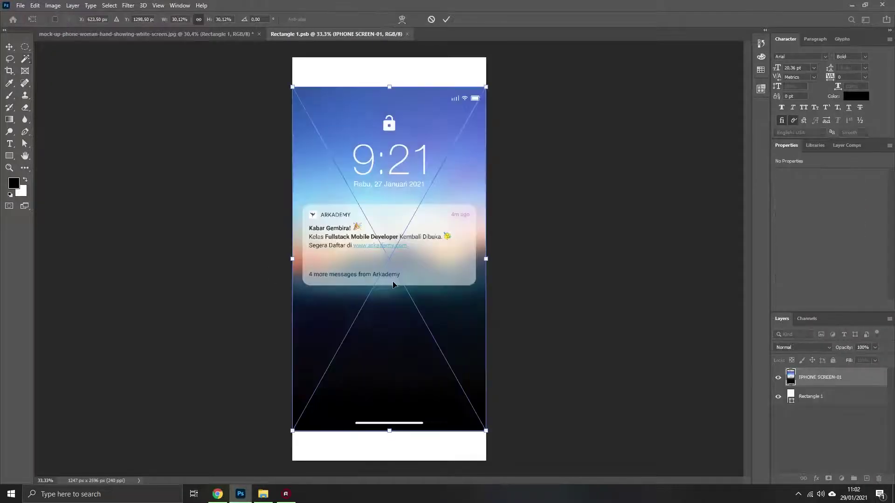
{"action": "left_click_drag", "start_coordinate": [389, 87], "coordinate": [389, 58]}
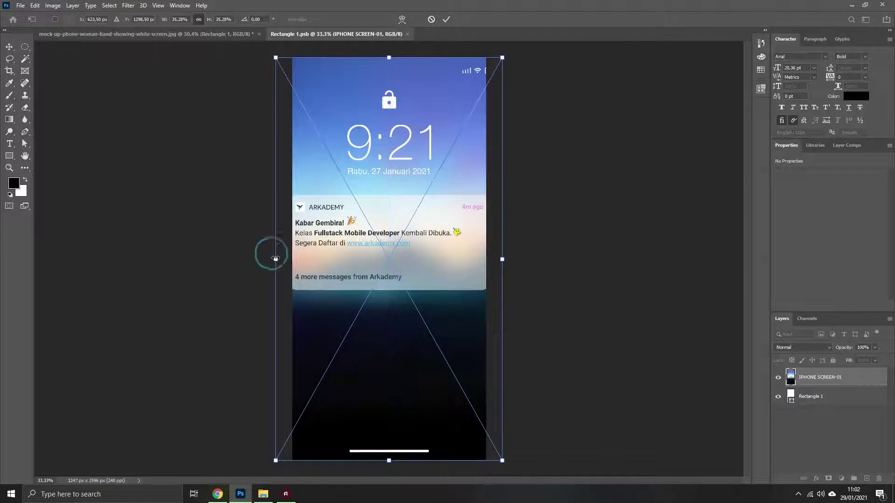
{"action": "left_click_drag", "start_coordinate": [276, 260], "coordinate": [292, 260]}
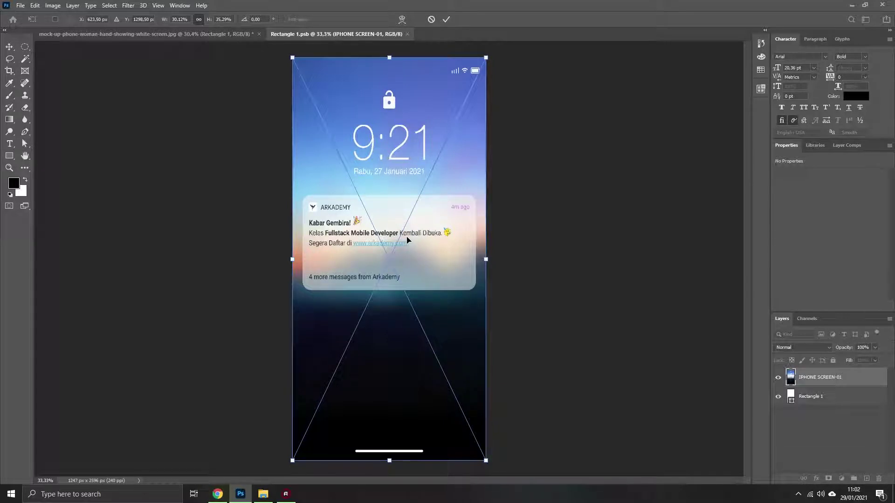
- Commit the new size, save the smart object contents, and return to the phone mock-up
{"action": "key", "text": "i"}
{"action": "key", "text": "Return"}
{"action": "key", "text": "ctrl+s"}
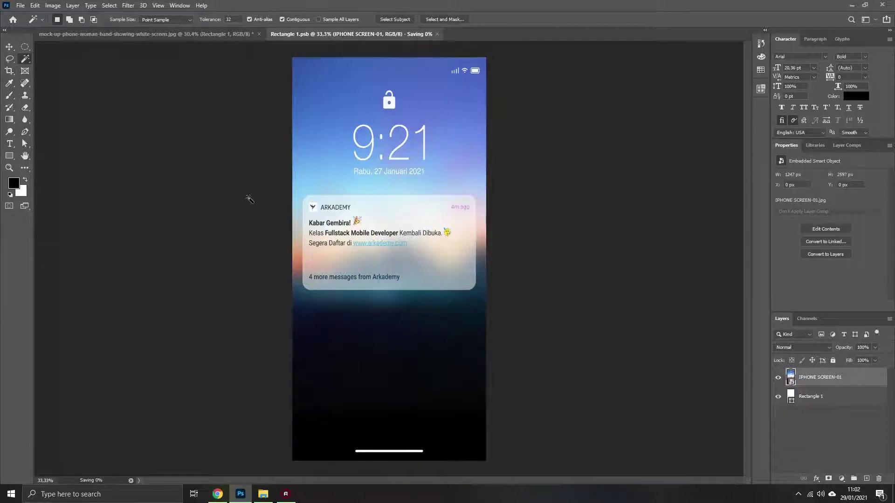
{"action": "left_click", "coordinate": [152, 34]}
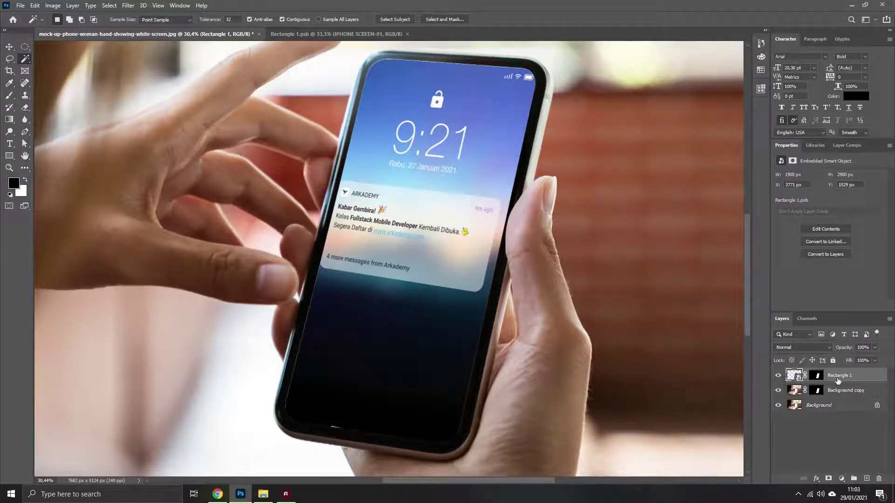
- Nudge the Rectangle 1 lock-screen layer right, then slightly back left
{"action": "key", "text": "v"}
{"action": "key", "text": "v"}
{"action": "key", "text": "shift+Right"}
{"action": "key", "text": "shift+Right"}
{"action": "key", "text": "Right"}
{"action": "key", "text": "shift+Right"}
{"action": "key", "text": "Right"}
{"action": "key", "text": "Right"}
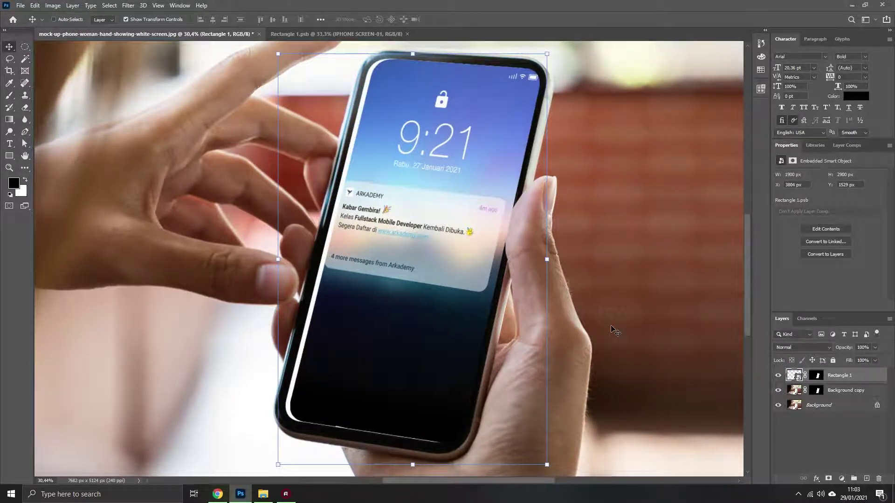
{"action": "key", "text": "shift+Left"}
{"action": "key", "text": "shift+Left"}
{"action": "key", "text": "shift+Left"}
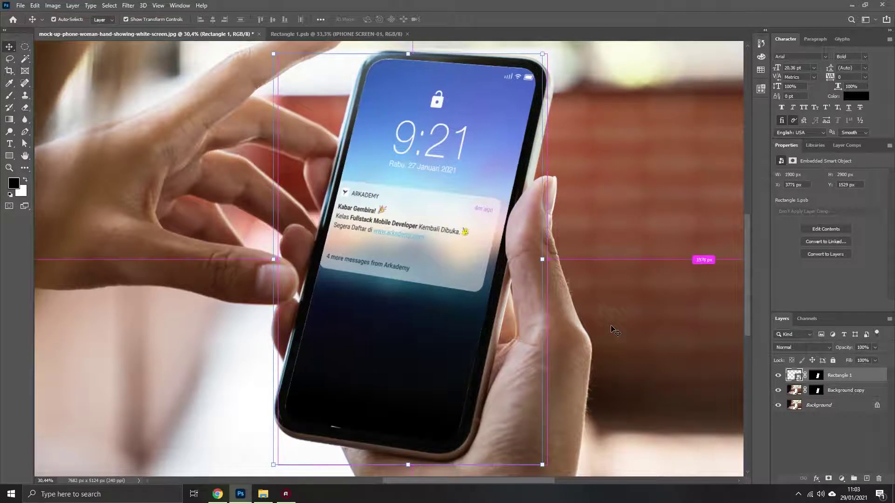
{"action": "key", "text": "Left"}
{"action": "key", "text": "Left"}
{"action": "key", "text": "Left"}
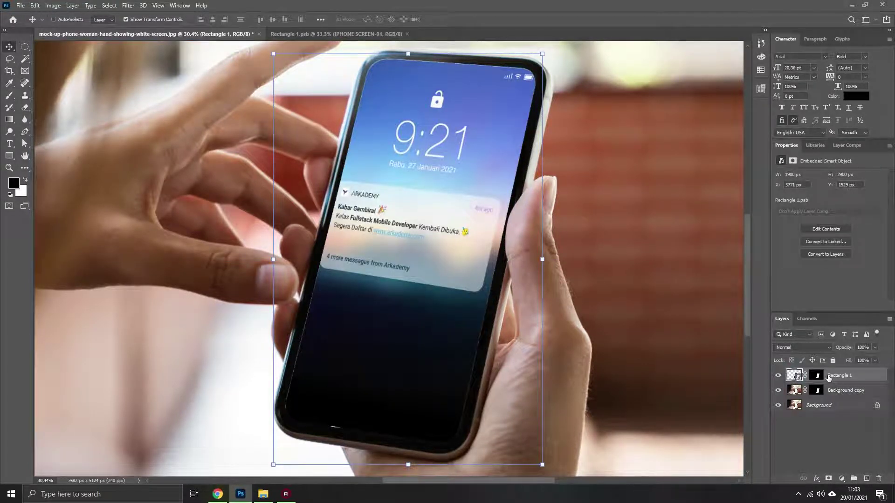
- Delete Rectangle 1's layer mask, undoing an accidental layer deletion on the way
{"action": "left_click", "coordinate": [817, 375]}
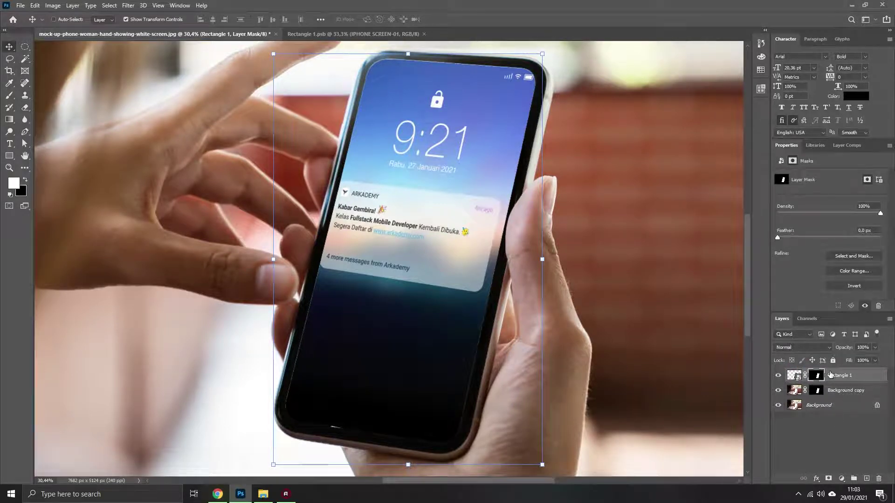
{"action": "key", "text": "Delete"}
{"action": "key", "text": "ctrl+z"}
{"action": "right_click", "coordinate": [816, 376]}
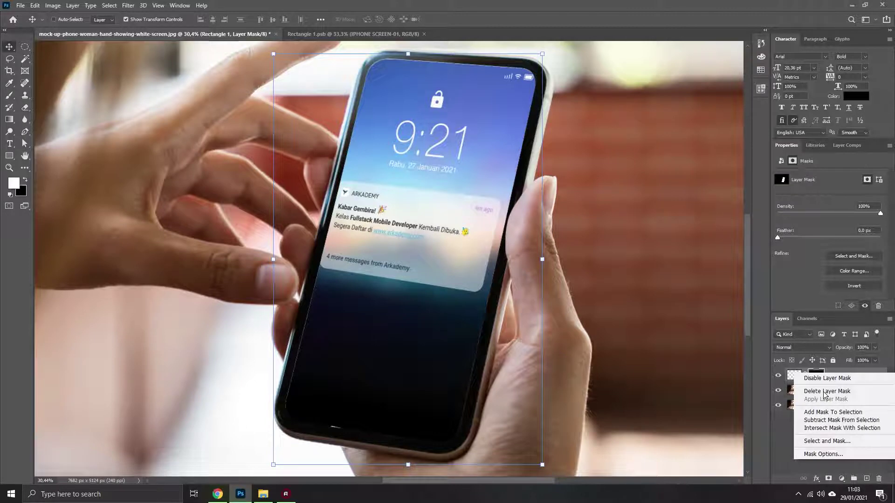
{"action": "left_click", "coordinate": [825, 392]}
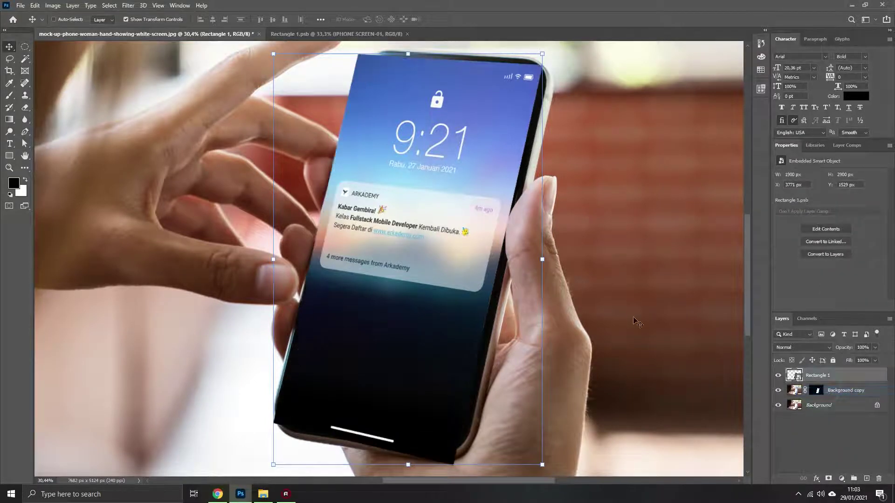
- Shift the lock-screen image right and down, and switch its transform to Warp
{"action": "mouse_move", "coordinate": [399, 86]}
{"action": "left_mouse_down"}
{"action": "mouse_move", "coordinate": [417, 101]}
{"action": "mouse_move", "coordinate": [502, 95]}
{"action": "left_mouse_up"}
{"action": "scroll", "coordinate": [502, 94], "scroll_direction": "up", "scroll_amount": 2}
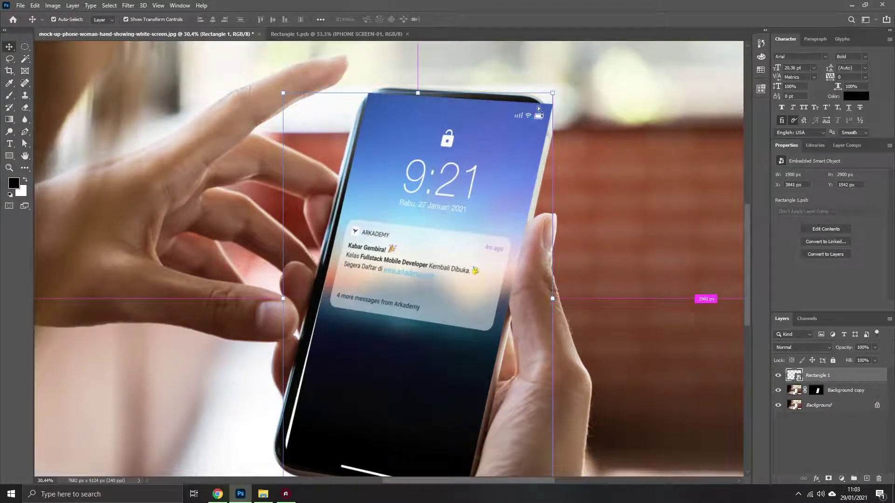
{"action": "right_click", "coordinate": [522, 123]}
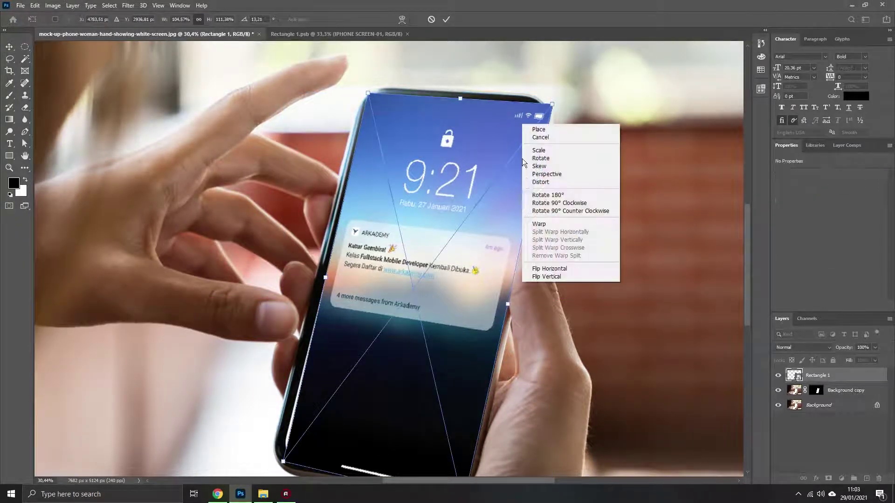
{"action": "left_click", "coordinate": [538, 224]}
{"action": "scroll", "coordinate": [426, 107], "scroll_direction": "up", "scroll_amount": 3}
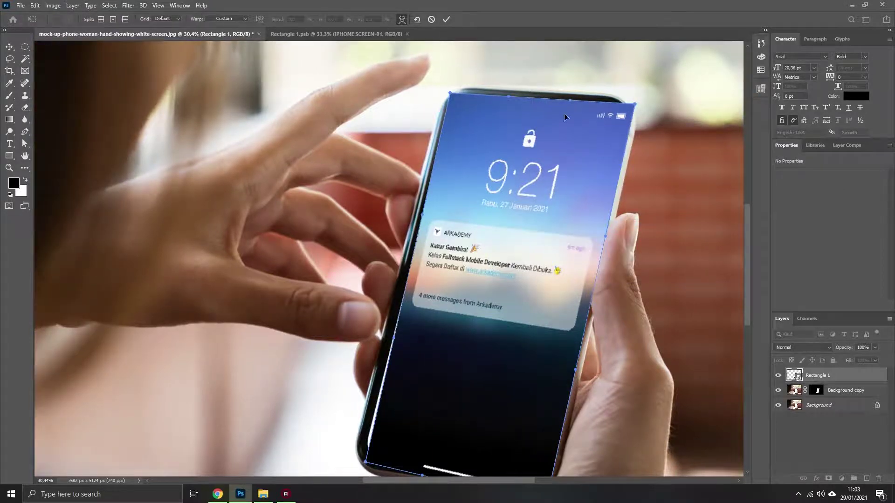
{"action": "scroll", "coordinate": [649, 97], "scroll_direction": "up", "scroll_amount": 2}
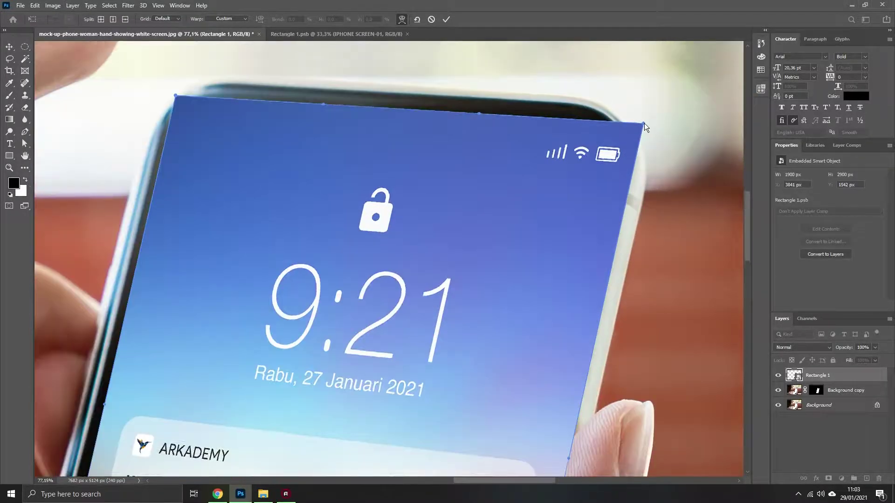
- Warp the top-right, top-left corners and right edge onto the phone screen, then apply
{"action": "left_click_drag", "start_coordinate": [643, 124], "coordinate": [622, 134]}
{"action": "left_click_drag", "start_coordinate": [176, 96], "coordinate": [170, 100]}
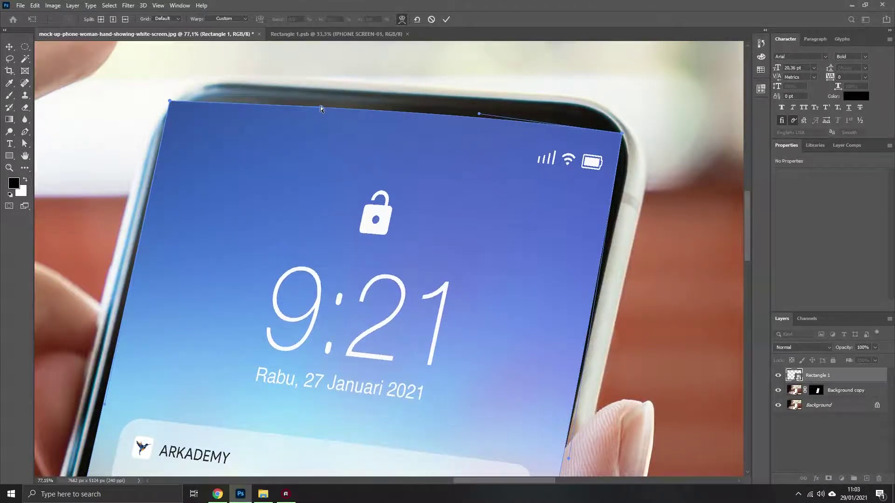
{"action": "scroll", "coordinate": [562, 180], "scroll_direction": "down", "scroll_amount": 2}
{"action": "scroll", "coordinate": [562, 179], "scroll_direction": "down", "scroll_amount": 1}
{"action": "scroll", "coordinate": [546, 205], "scroll_direction": "down", "scroll_amount": 2}
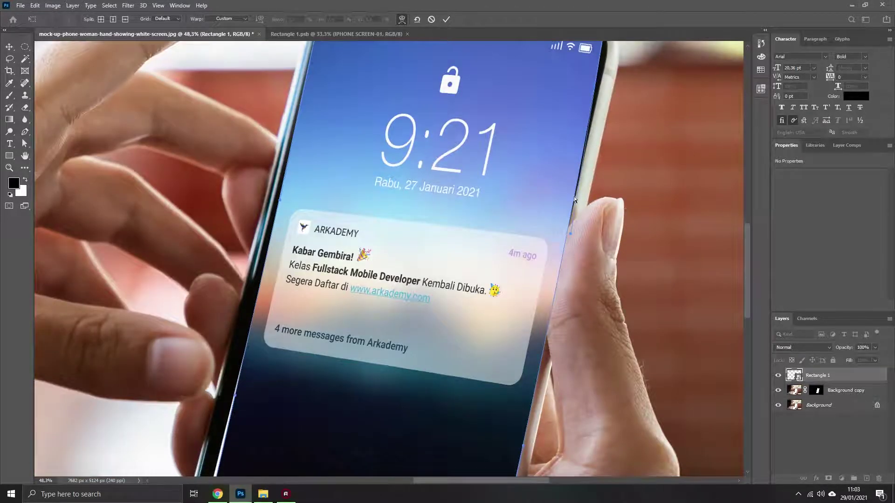
{"action": "scroll", "coordinate": [571, 196], "scroll_direction": "down", "scroll_amount": 2}
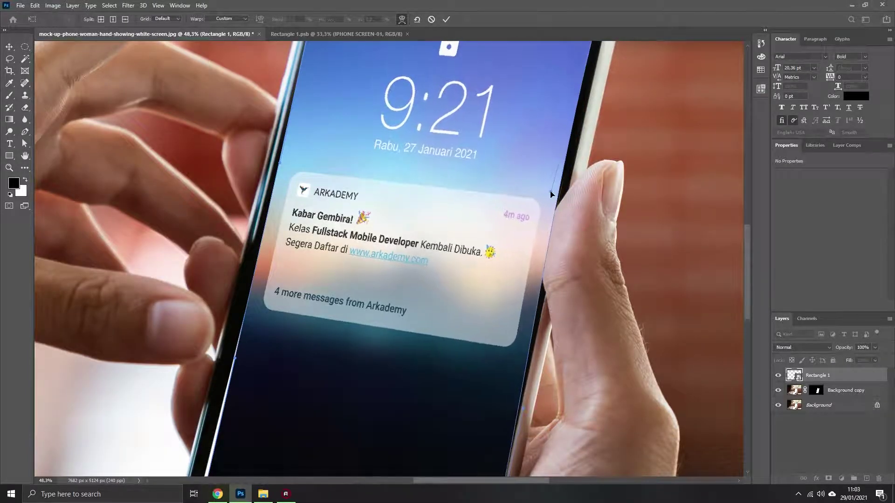
{"action": "left_click_drag", "start_coordinate": [550, 194], "coordinate": [560, 201]}
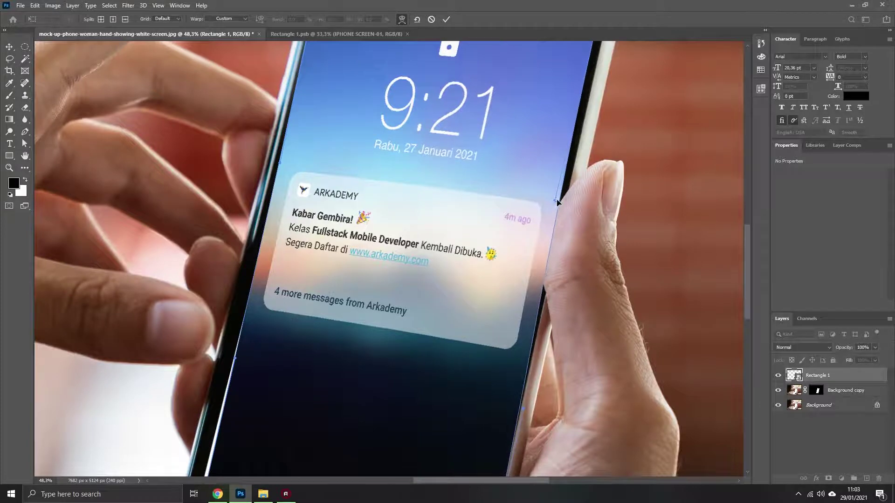
{"action": "scroll", "coordinate": [479, 229], "scroll_direction": "down", "scroll_amount": 2}
{"action": "scroll", "coordinate": [458, 326], "scroll_direction": "down", "scroll_amount": 3}
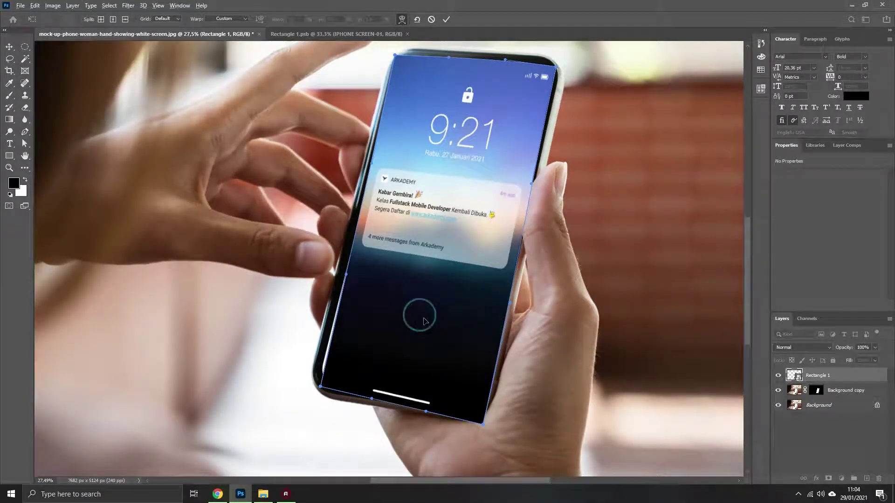
{"action": "double_click", "coordinate": [438, 330]}
- In Free Transform, move the lock-screen image's bottom-left corner onto the screen's corner
{"action": "scroll", "coordinate": [442, 334], "scroll_direction": "down", "scroll_amount": 2}
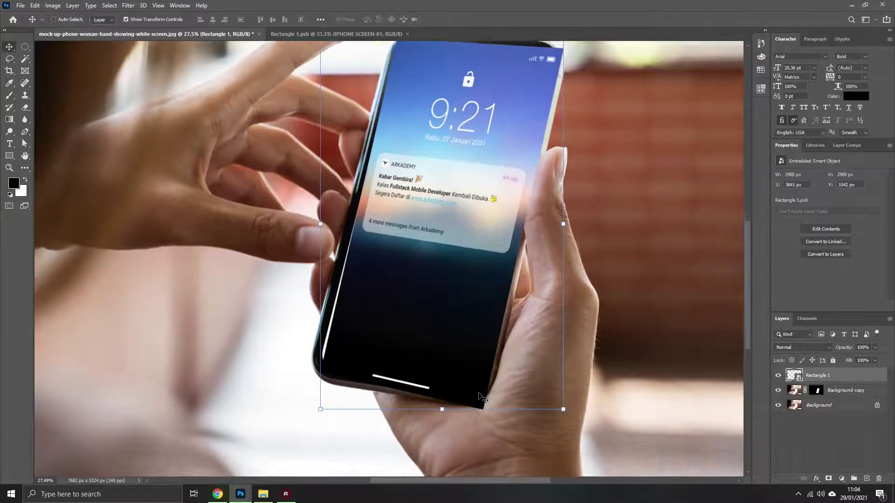
{"action": "key", "text": "ctrl+t"}
{"action": "scroll", "coordinate": [320, 345], "scroll_direction": "up", "scroll_amount": 1}
{"action": "scroll", "coordinate": [320, 345], "scroll_direction": "up", "scroll_amount": 1}
{"action": "scroll", "coordinate": [390, 348], "scroll_direction": "up", "scroll_amount": 2}
{"action": "scroll", "coordinate": [392, 349], "scroll_direction": "up", "scroll_amount": 2}
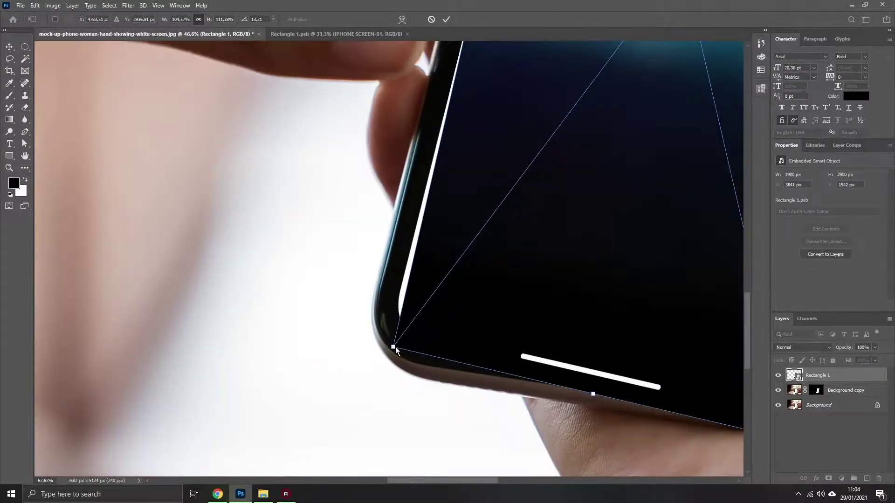
{"action": "left_click_drag", "start_coordinate": [393, 350], "coordinate": [390, 332]}
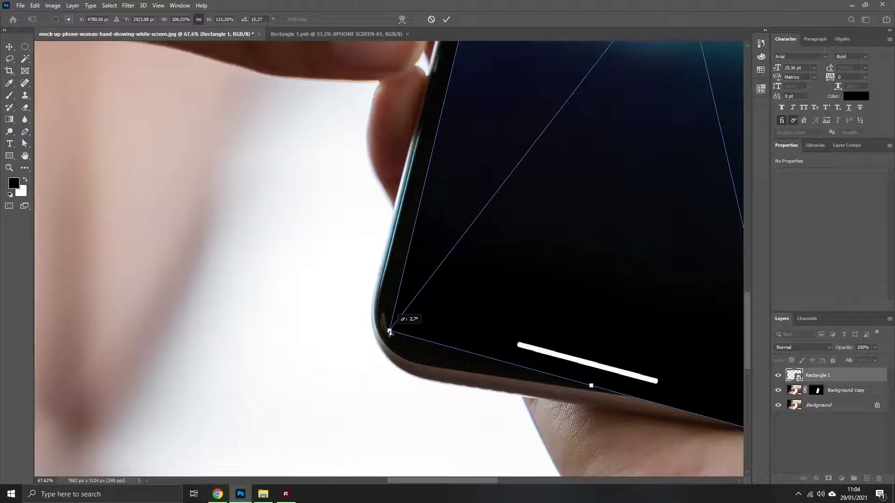
- Pull the bottom-right corner up onto the screen's corner and apply the transform
{"action": "scroll", "coordinate": [250, 359], "scroll_direction": "down", "scroll_amount": 4}
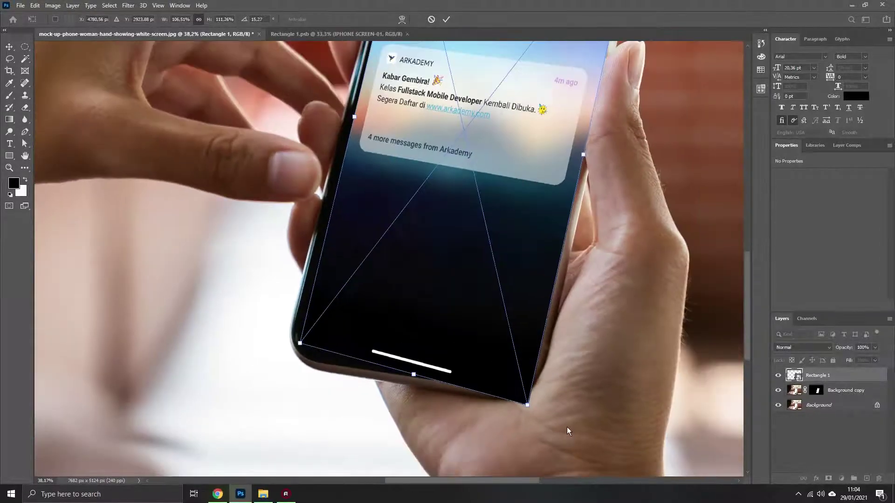
{"action": "scroll", "coordinate": [535, 412], "scroll_direction": "up", "scroll_amount": 2}
{"action": "scroll", "coordinate": [535, 410], "scroll_direction": "up", "scroll_amount": 2}
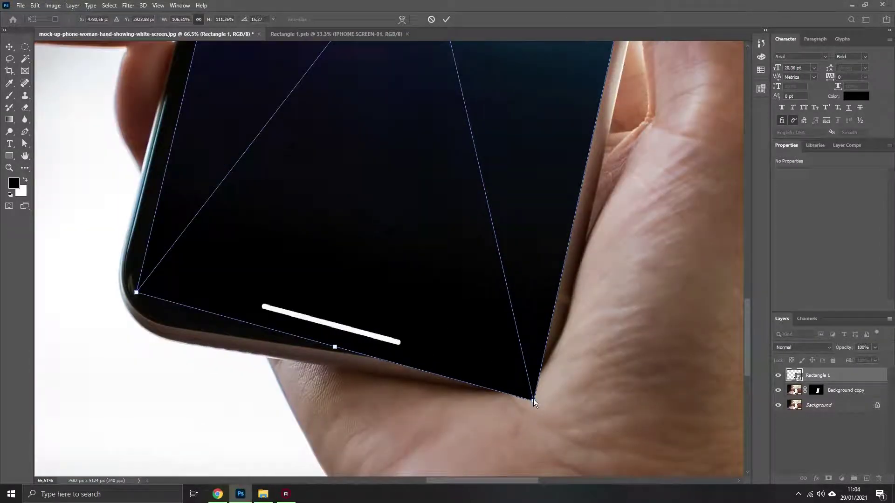
{"action": "left_click_drag", "start_coordinate": [534, 403], "coordinate": [516, 357]}
{"action": "scroll", "coordinate": [433, 389], "scroll_direction": "down", "scroll_amount": 5}
{"action": "key", "text": "alt+space"}
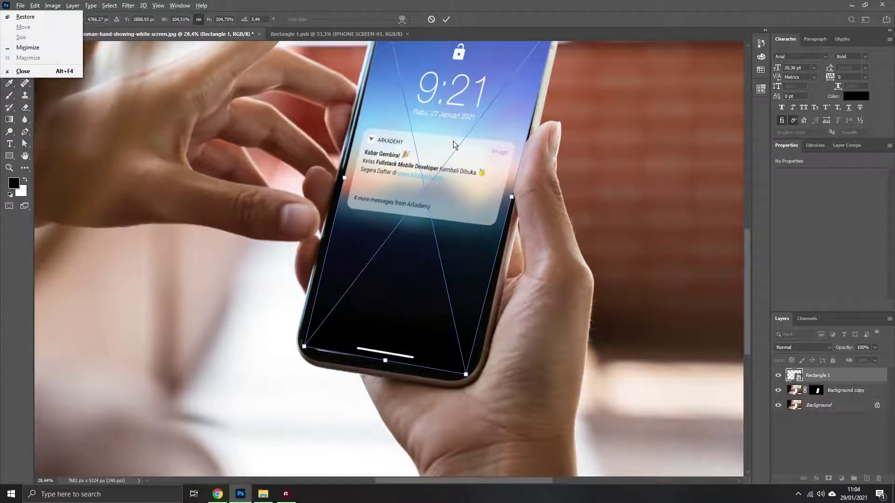
{"action": "key", "text": "Escape"}
{"action": "key", "text": "Return"}
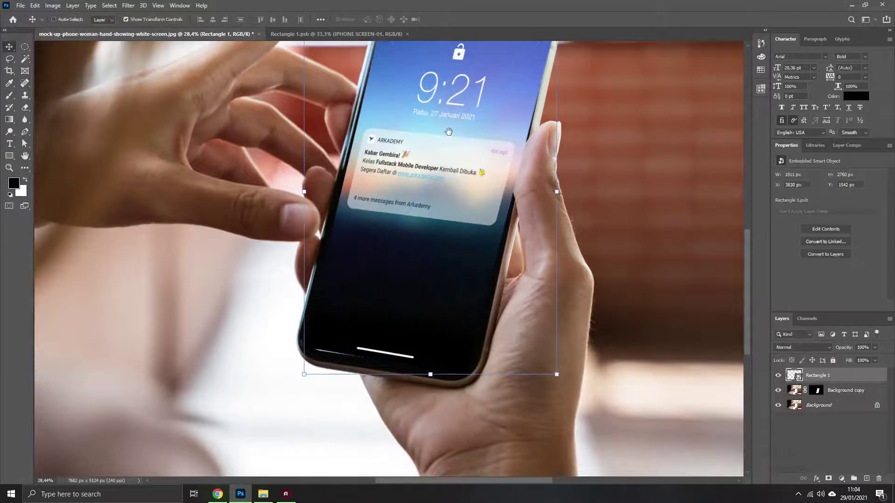
- Distort the top-left, top-right and bottom-left corners onto the phone screen and commit
{"action": "scroll", "coordinate": [448, 131], "scroll_direction": "up", "scroll_amount": 5}
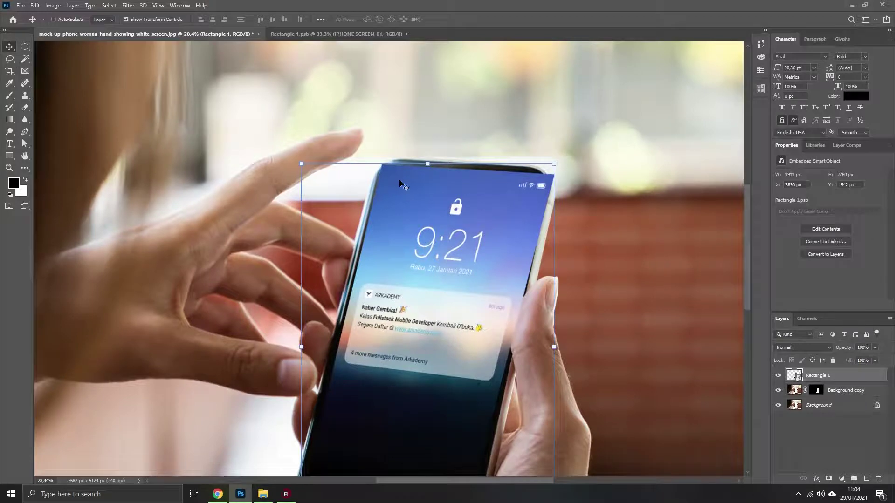
{"action": "scroll", "coordinate": [391, 175], "scroll_direction": "up", "scroll_amount": 4}
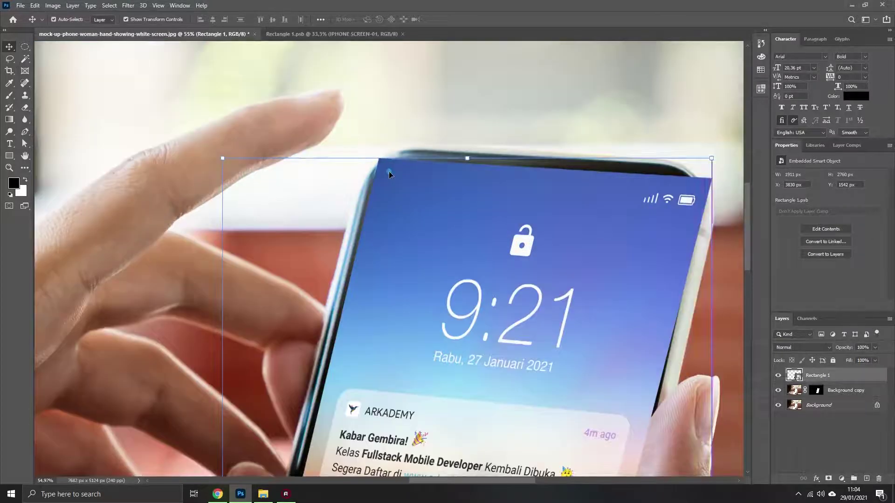
{"action": "key", "text": "ctrl+t"}
{"action": "left_click_drag", "start_coordinate": [223, 158], "coordinate": [384, 157]}
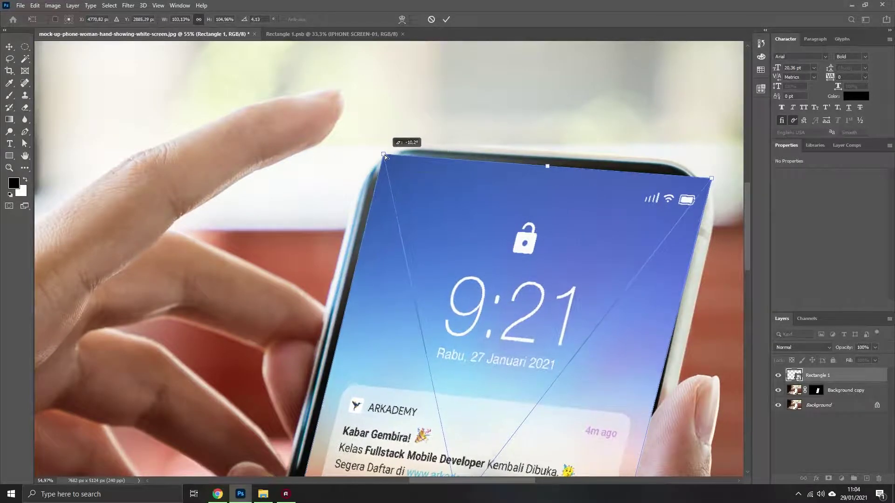
{"action": "mouse_move", "coordinate": [711, 178]}
{"action": "left_mouse_down"}
{"action": "mouse_move", "coordinate": [681, 180]}
{"action": "mouse_move", "coordinate": [688, 181]}
{"action": "left_mouse_up"}
{"action": "scroll", "coordinate": [435, 212], "scroll_direction": "down", "scroll_amount": 3}
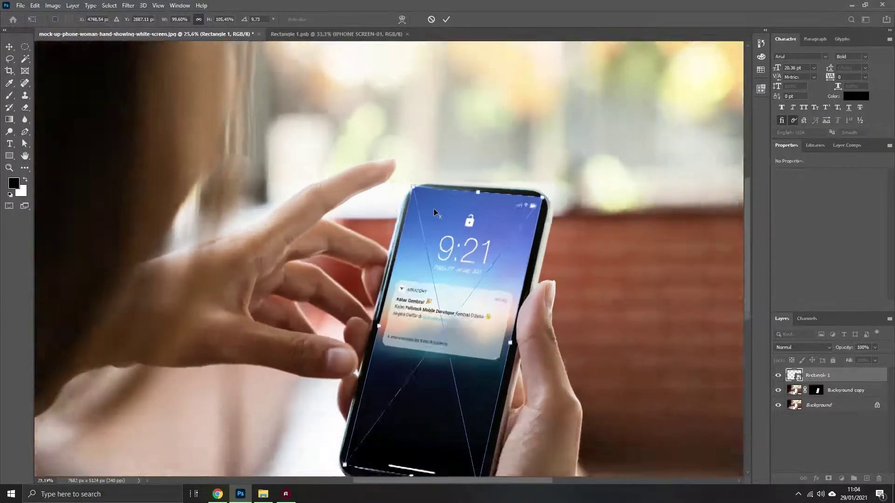
{"action": "scroll", "coordinate": [443, 256], "scroll_direction": "down", "scroll_amount": 2}
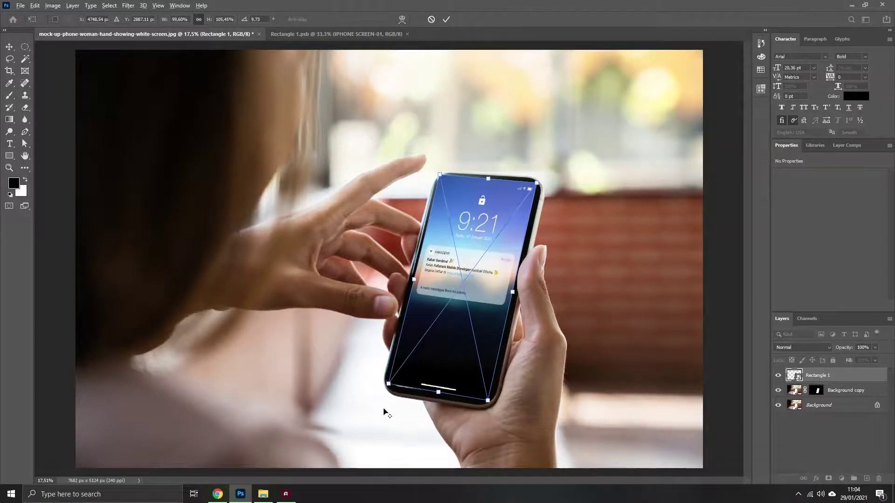
{"action": "scroll", "coordinate": [389, 385], "scroll_direction": "up", "scroll_amount": 3}
{"action": "scroll", "coordinate": [392, 342], "scroll_direction": "up", "scroll_amount": 2}
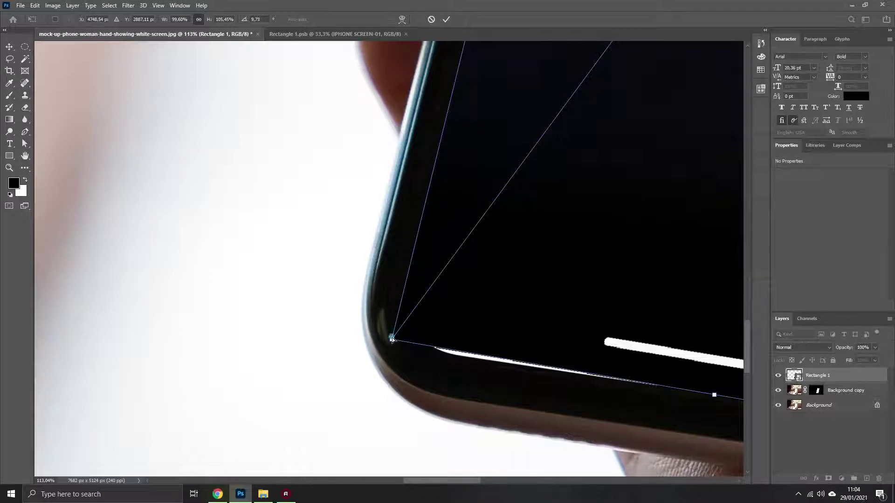
{"action": "left_click_drag", "start_coordinate": [392, 339], "coordinate": [391, 345]}
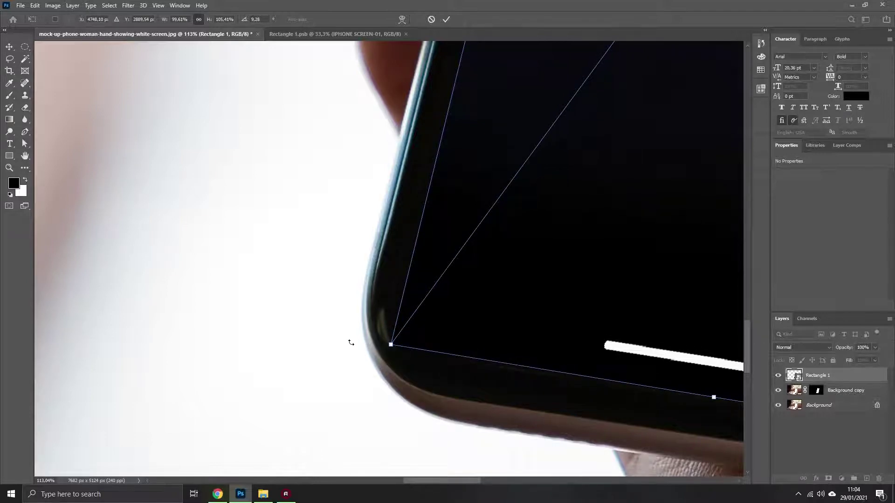
{"action": "key", "text": "Return"}
{"action": "scroll", "coordinate": [313, 324], "scroll_direction": "down", "scroll_amount": 4}
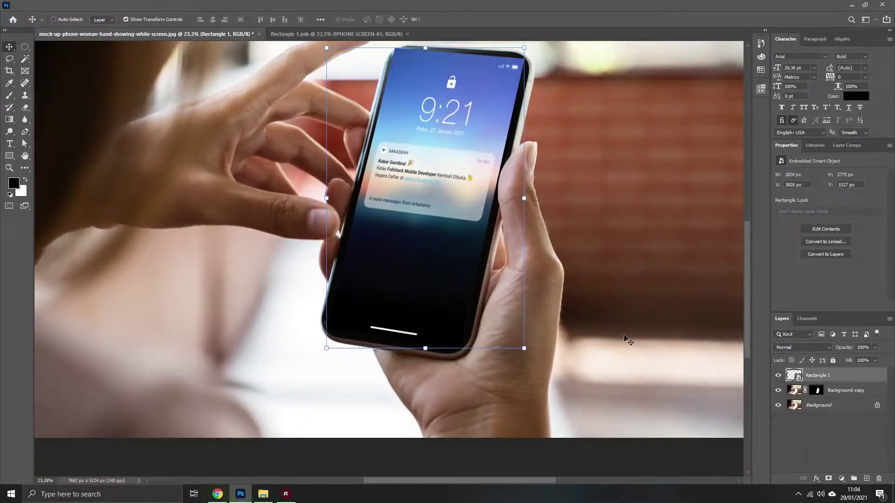
- Copy the Background copy's phone-screen mask onto the Rectangle 1 layer
{"action": "left_click_drag", "start_coordinate": [842, 397], "coordinate": [818, 375]}
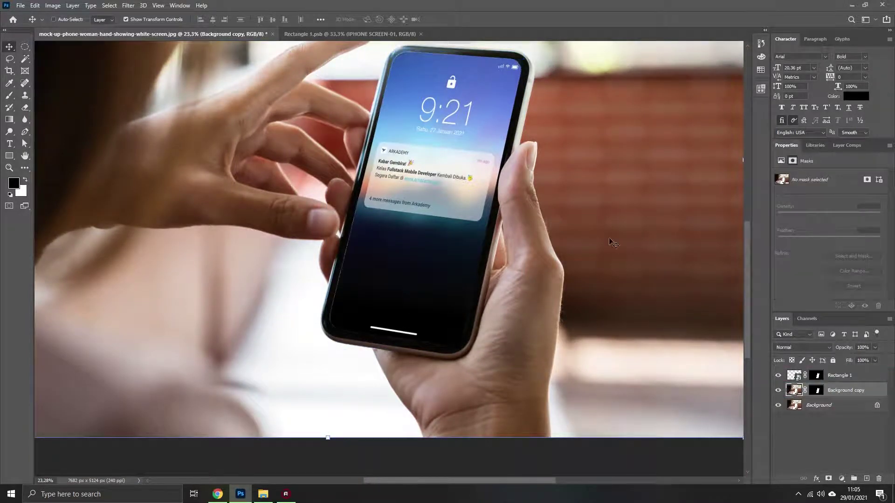
{"action": "left_click", "coordinate": [25, 47]}
{"action": "scroll", "coordinate": [386, 122], "scroll_direction": "up", "scroll_amount": 5}
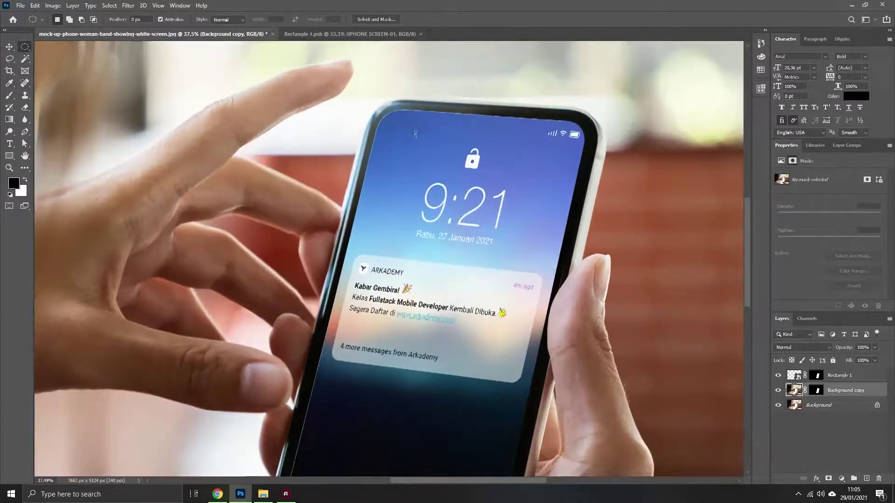
{"action": "scroll", "coordinate": [385, 123], "scroll_direction": "down", "scroll_amount": 2}
{"action": "scroll", "coordinate": [326, 147], "scroll_direction": "up", "scroll_amount": 5}
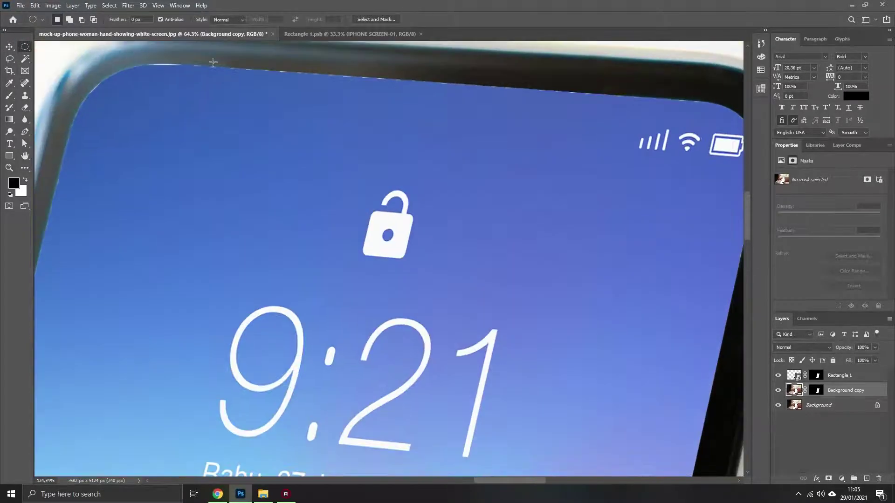
- Zoom in and out to check the lock screen fits within the phone's screen edges
{"action": "scroll", "coordinate": [325, 147], "scroll_direction": "down", "scroll_amount": 4}
{"action": "scroll", "coordinate": [372, 158], "scroll_direction": "down", "scroll_amount": 1}
{"action": "scroll", "coordinate": [419, 168], "scroll_direction": "down", "scroll_amount": 1}
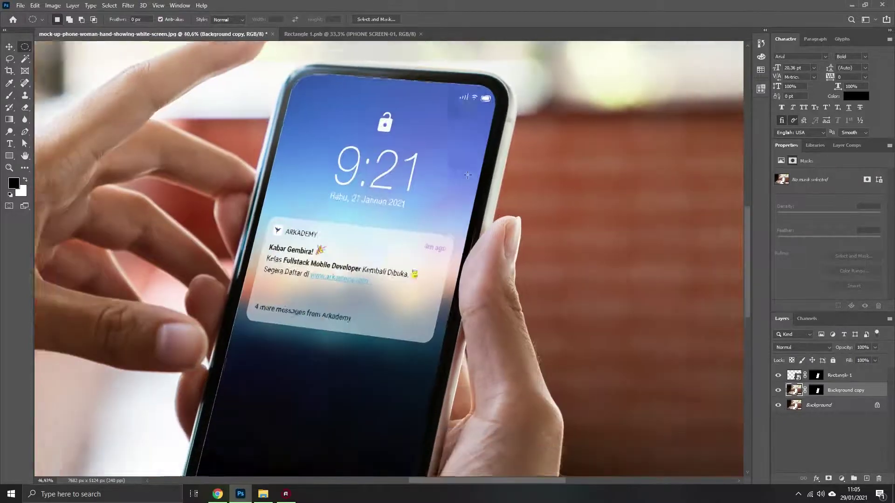
{"action": "scroll", "coordinate": [448, 177], "scroll_direction": "down", "scroll_amount": 1}
{"action": "scroll", "coordinate": [321, 209], "scroll_direction": "up", "scroll_amount": 1}
{"action": "scroll", "coordinate": [584, 236], "scroll_direction": "down", "scroll_amount": 1}
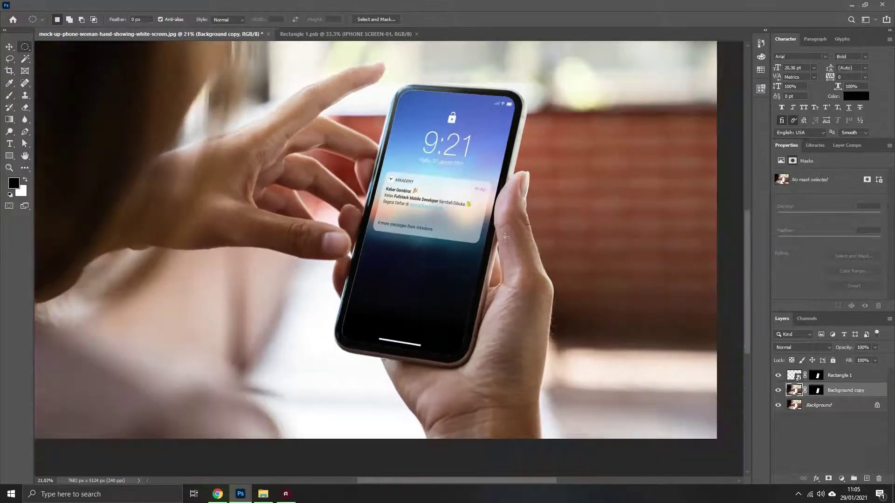
{"action": "scroll", "coordinate": [501, 264], "scroll_direction": "down", "scroll_amount": 1}
{"action": "scroll", "coordinate": [500, 264], "scroll_direction": "down", "scroll_amount": 1}
{"action": "scroll", "coordinate": [389, 259], "scroll_direction": "up", "scroll_amount": 1}
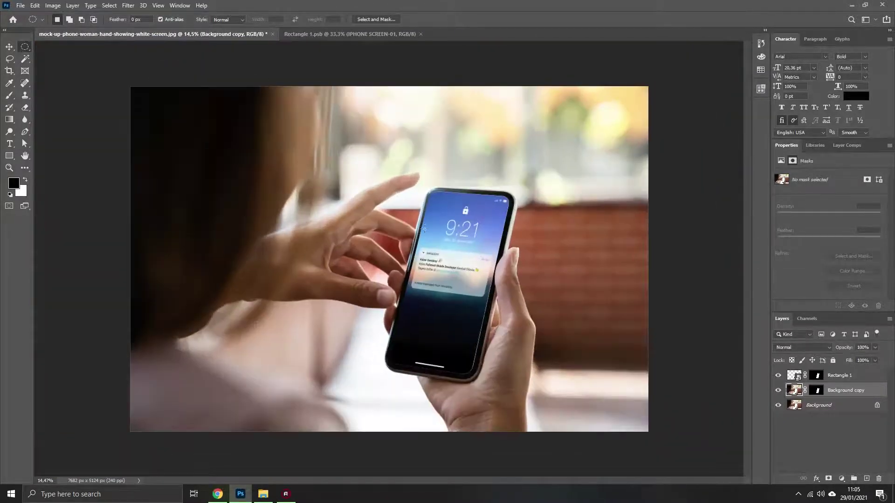
{"action": "left_click", "coordinate": [20, 6]}
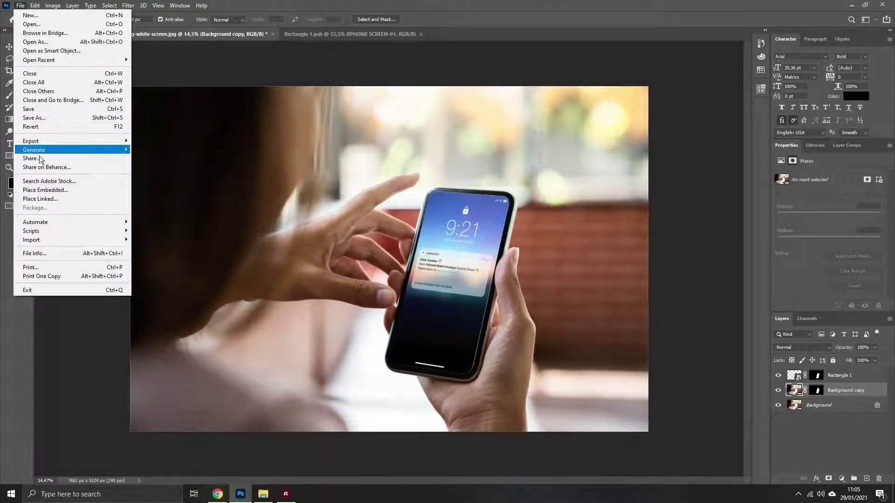
- Save a copy of the mock-up in JPEG format, adjusting the file name first
{"action": "left_click", "coordinate": [28, 118]}
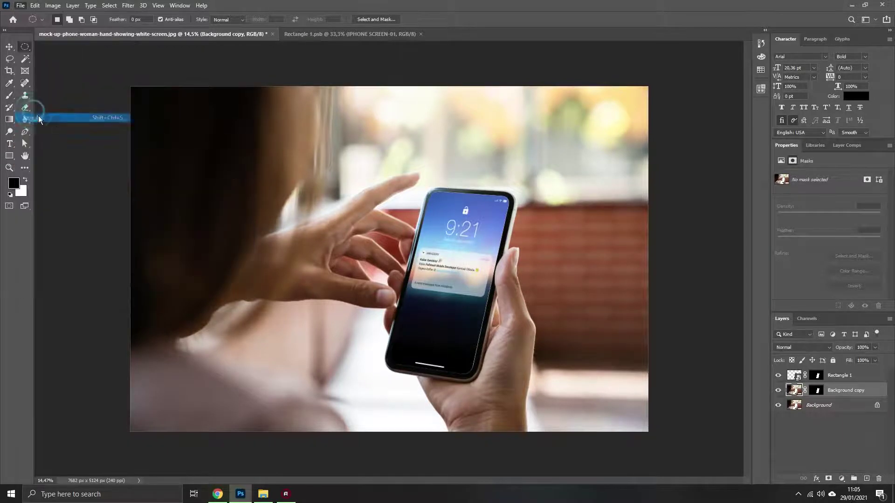
{"action": "left_click", "coordinate": [153, 215]}
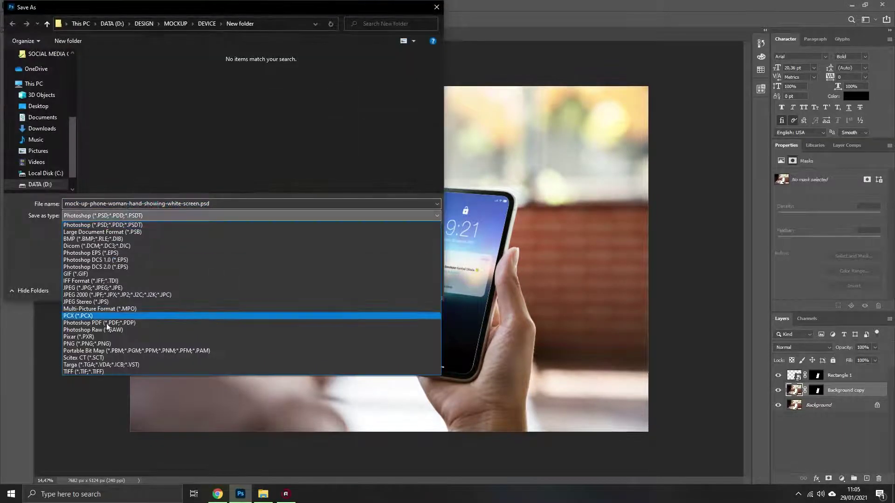
{"action": "left_click", "coordinate": [90, 287]}
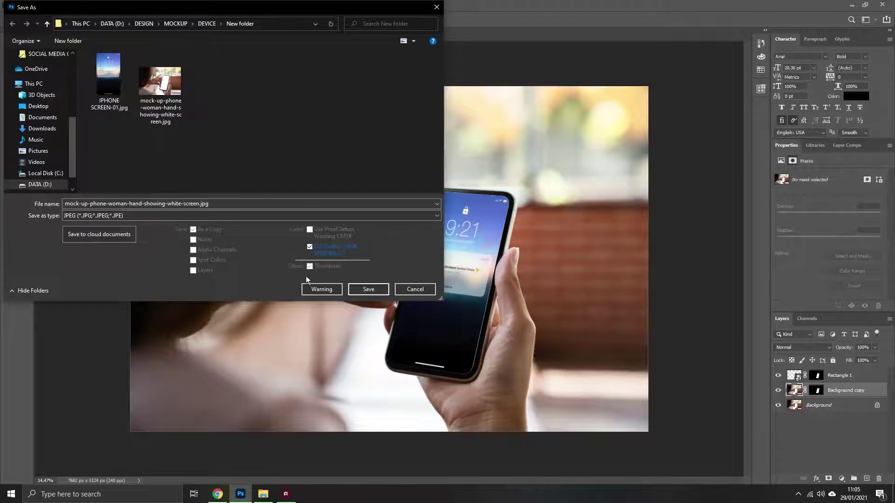
{"action": "double_click", "coordinate": [195, 204]}
{"action": "left_click", "coordinate": [199, 204]}
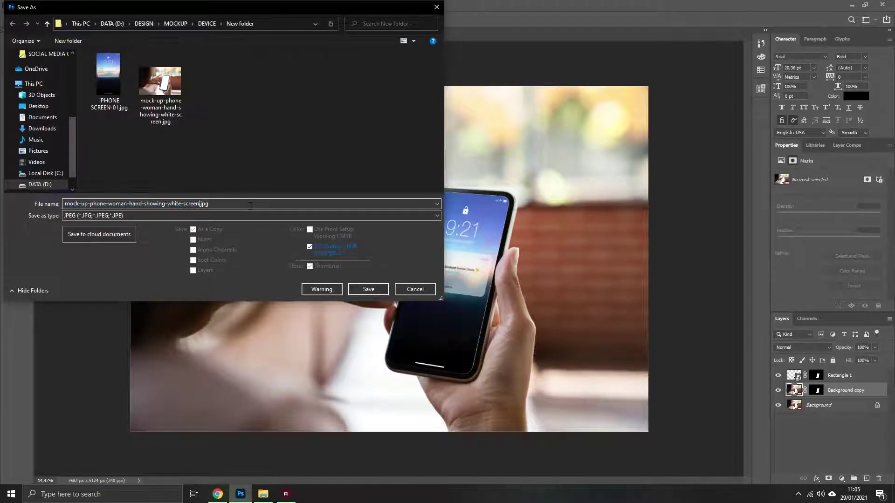
{"action": "left_click", "coordinate": [369, 289]}
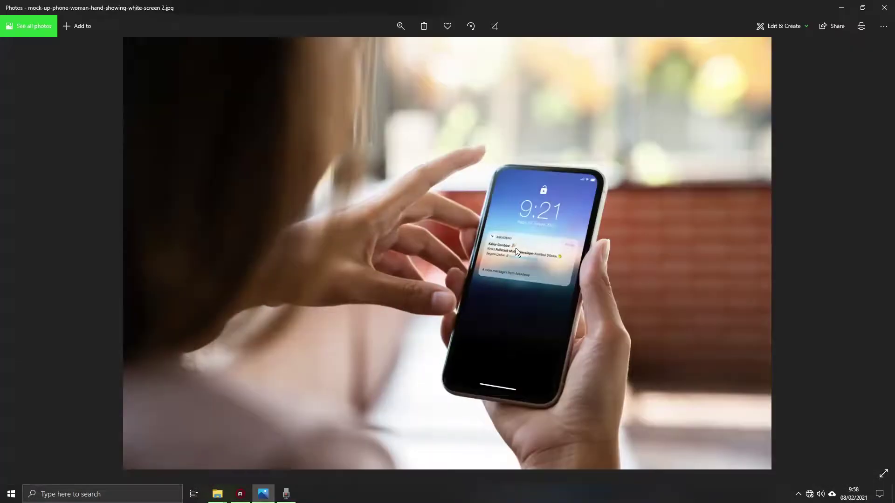
- Zoom into the saved JPEG to inspect the phone's home bar, lock icon and status bar
{"action": "scroll", "coordinate": [517, 247], "scroll_direction": "up", "scroll_amount": 3}
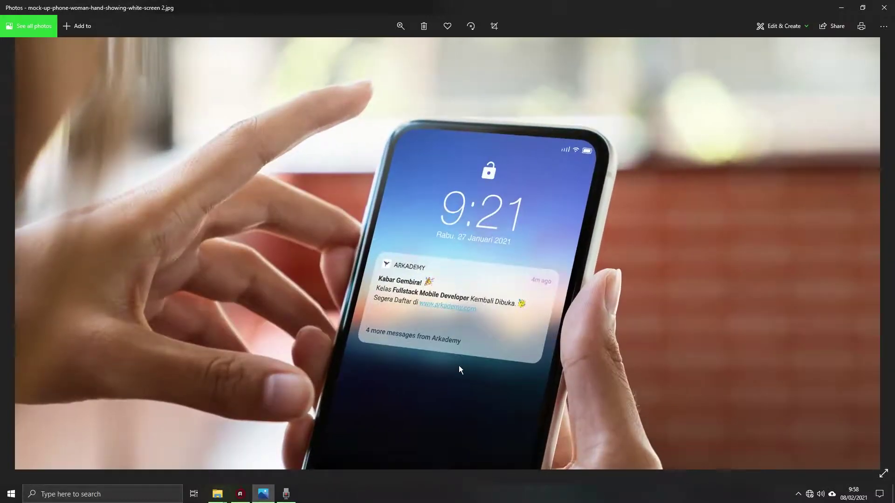
{"action": "left_click_drag", "start_coordinate": [452, 375], "coordinate": [460, 194]}
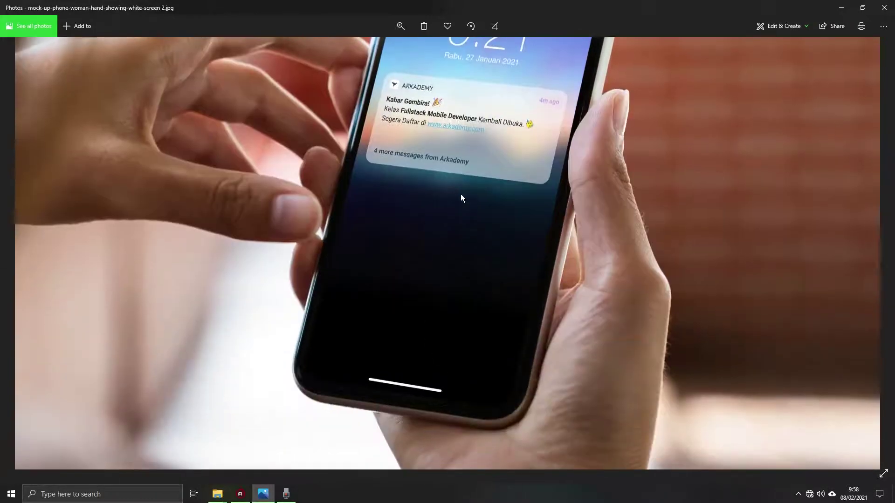
{"action": "scroll", "coordinate": [504, 355], "scroll_direction": "up", "scroll_amount": 3}
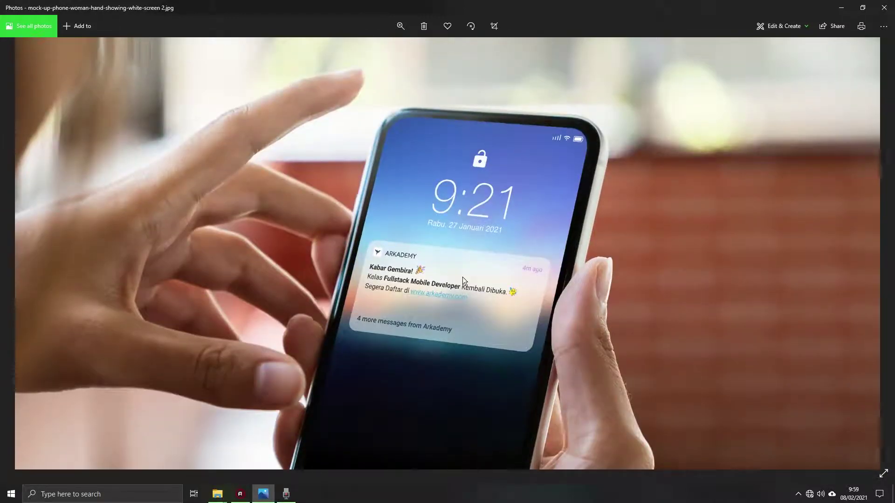
{"action": "left_click_drag", "start_coordinate": [462, 276], "coordinate": [526, 291]}
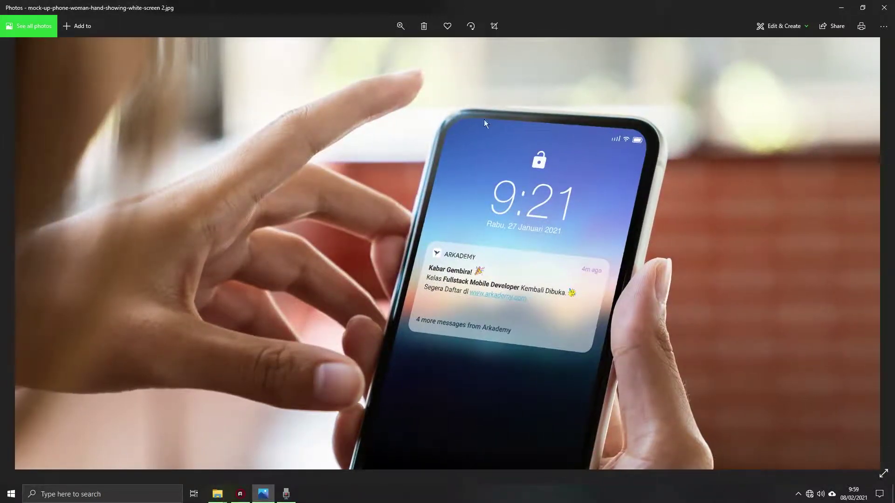
{"action": "scroll", "coordinate": [558, 278], "scroll_direction": "down", "scroll_amount": 3}
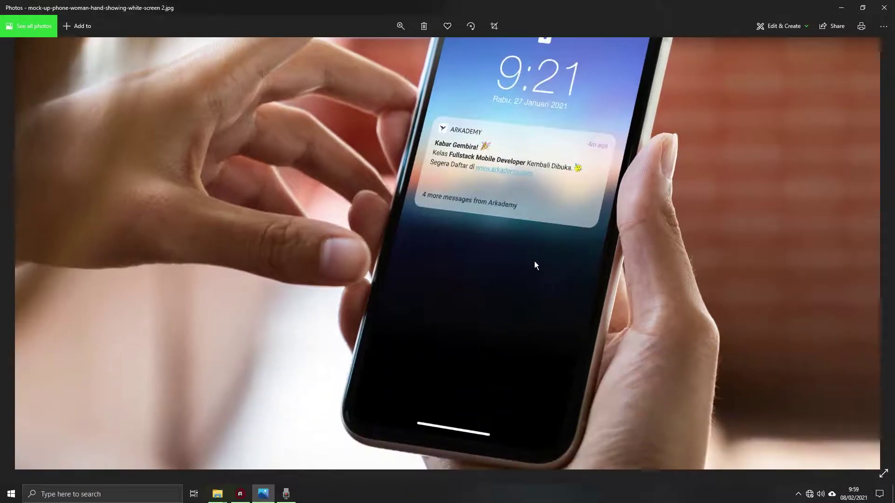
{"action": "left_click_drag", "start_coordinate": [511, 266], "coordinate": [542, 320]}
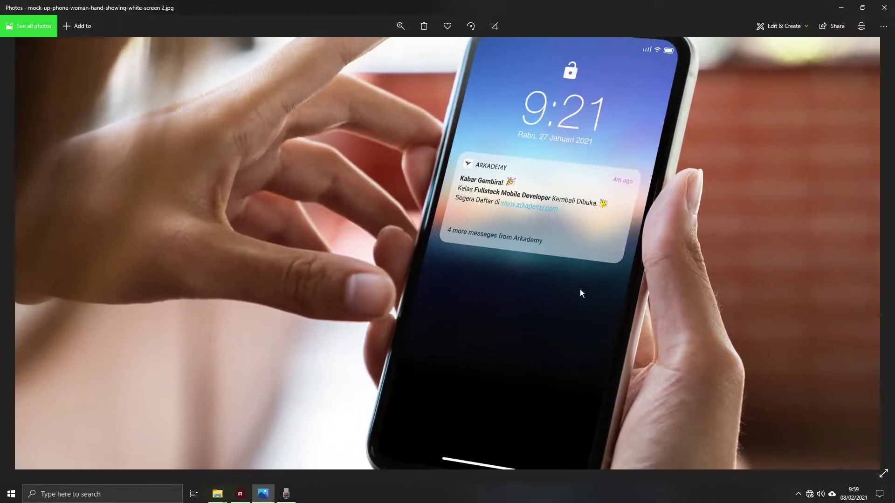
- Pan across the lock icon, status bar and bottom edge, then zoom back out
{"action": "scroll", "coordinate": [541, 312], "scroll_direction": "down", "scroll_amount": 1}
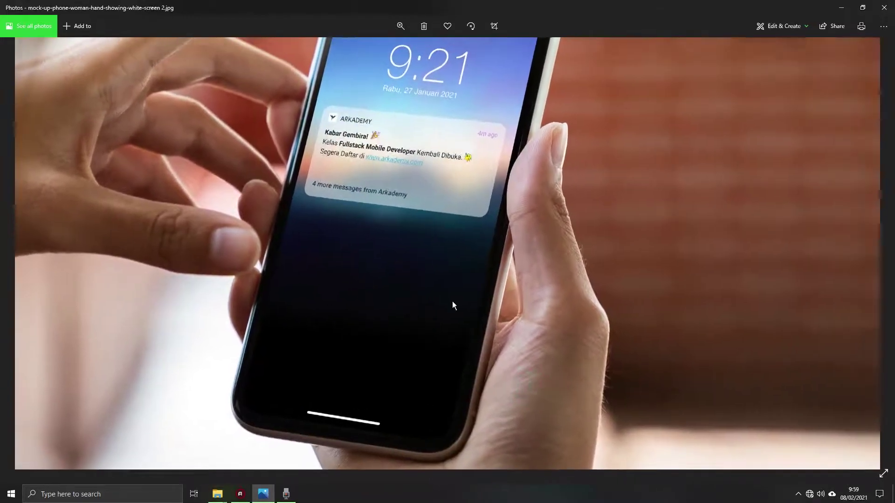
{"action": "left_click_drag", "start_coordinate": [452, 301], "coordinate": [526, 309]}
{"action": "left_click_drag", "start_coordinate": [515, 278], "coordinate": [496, 322]}
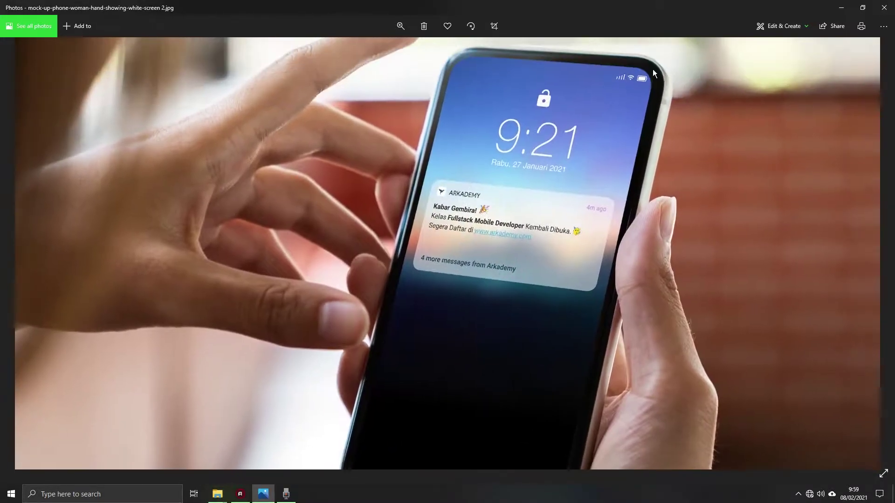
{"action": "left_click_drag", "start_coordinate": [538, 447], "coordinate": [464, 92]}
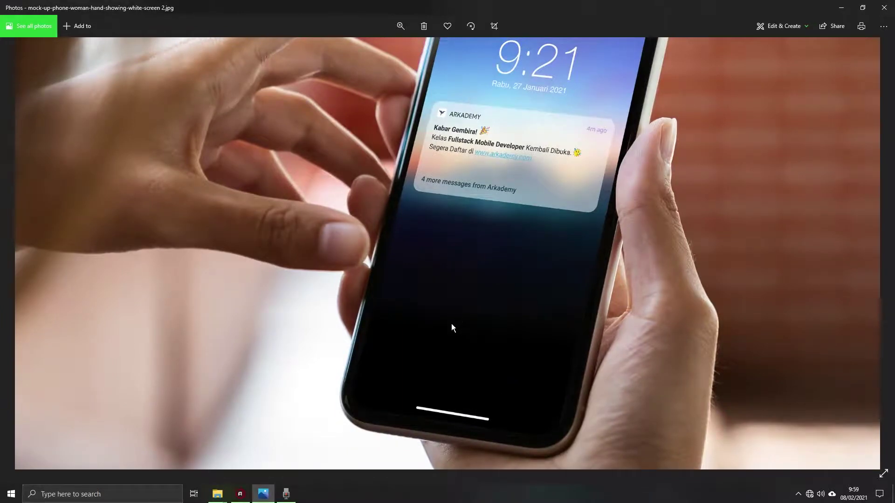
{"action": "scroll", "coordinate": [448, 324], "scroll_direction": "down", "scroll_amount": 5}
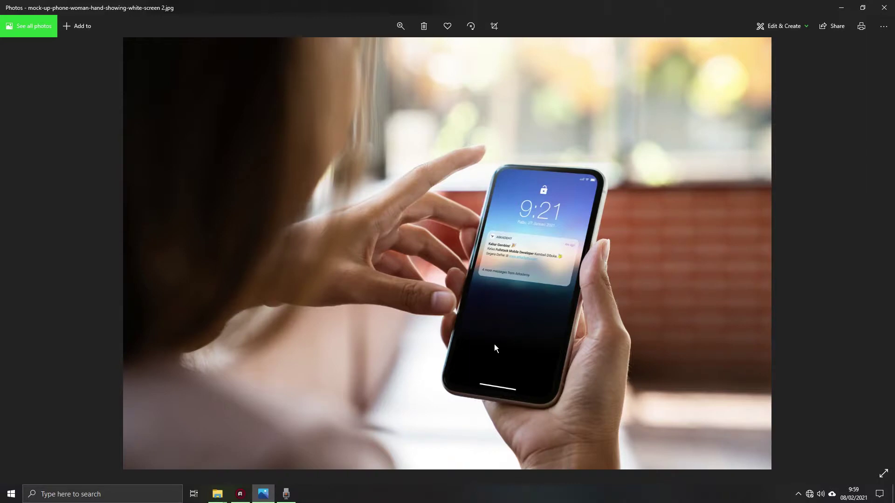
{"action": "left_click", "coordinate": [241, 494]}
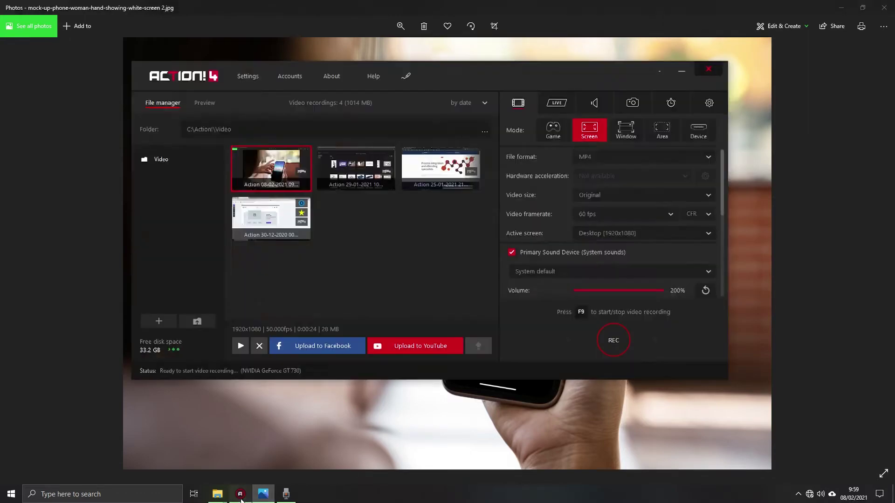